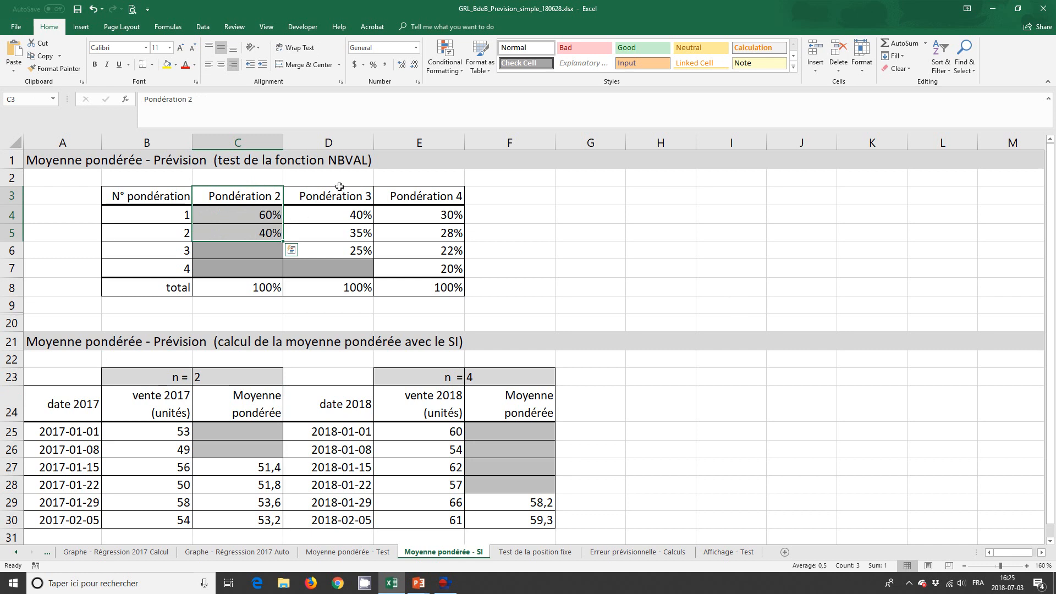
# Examine the Pondération 3 and Pondération 4 weights and the 2017 sales column
pyautogui.moveTo(342, 196); pyautogui.dragTo(347, 249)
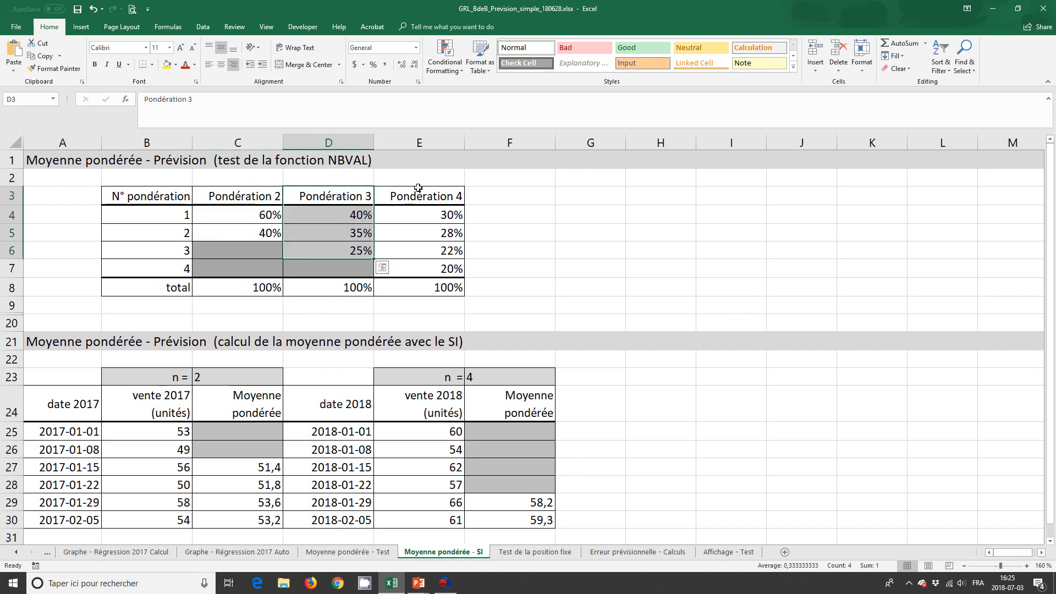
pyautogui.moveTo(418, 190); pyautogui.dragTo(424, 271)
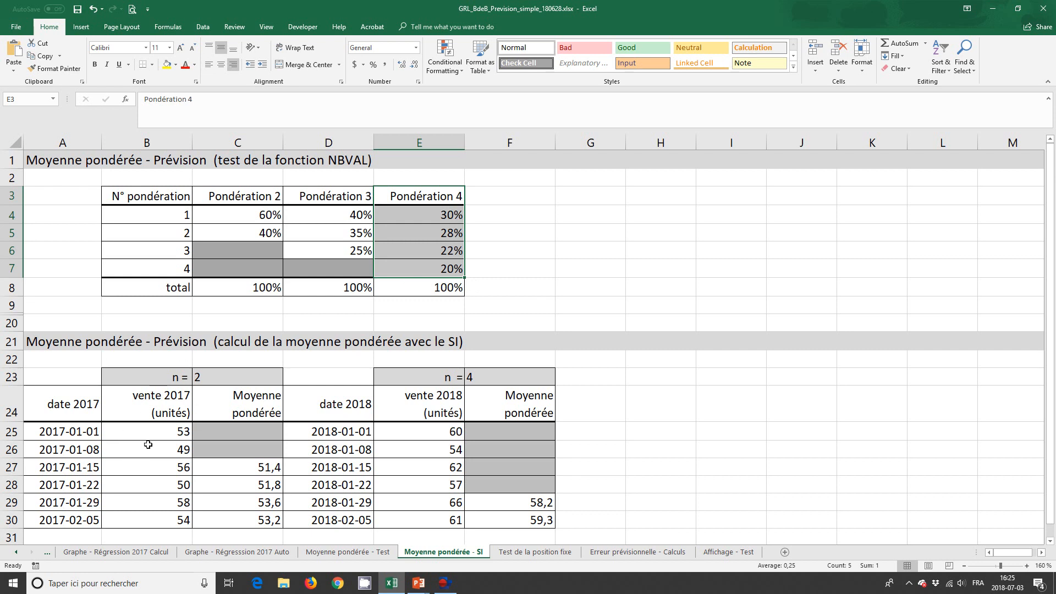
pyautogui.moveTo(141, 398); pyautogui.dragTo(141, 514)
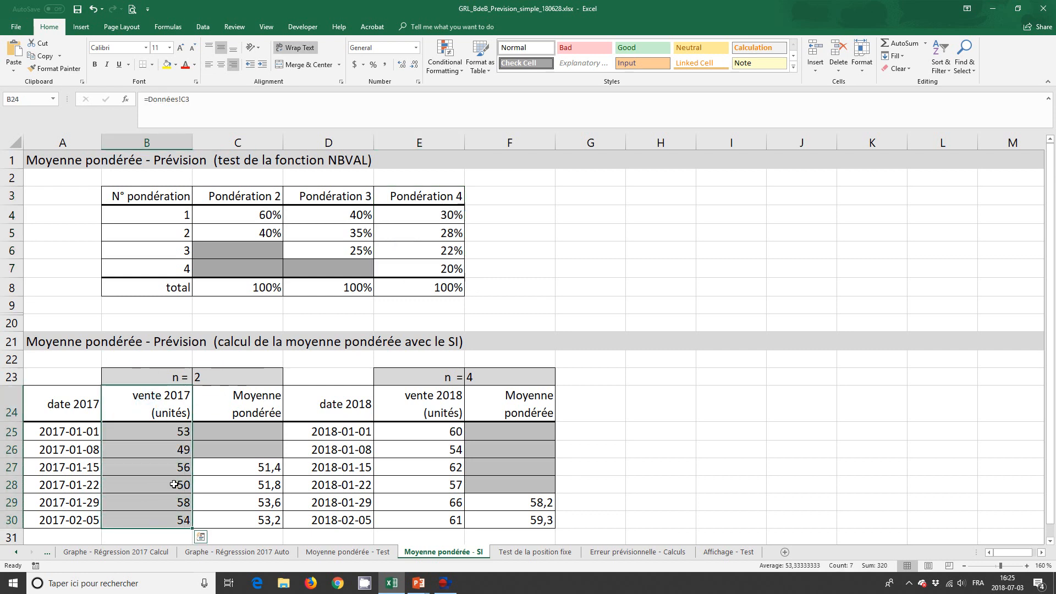
# Examine the 2017 n parameter and the weighted-average formula in C27 for 2017-01-15
pyautogui.click(214, 380)
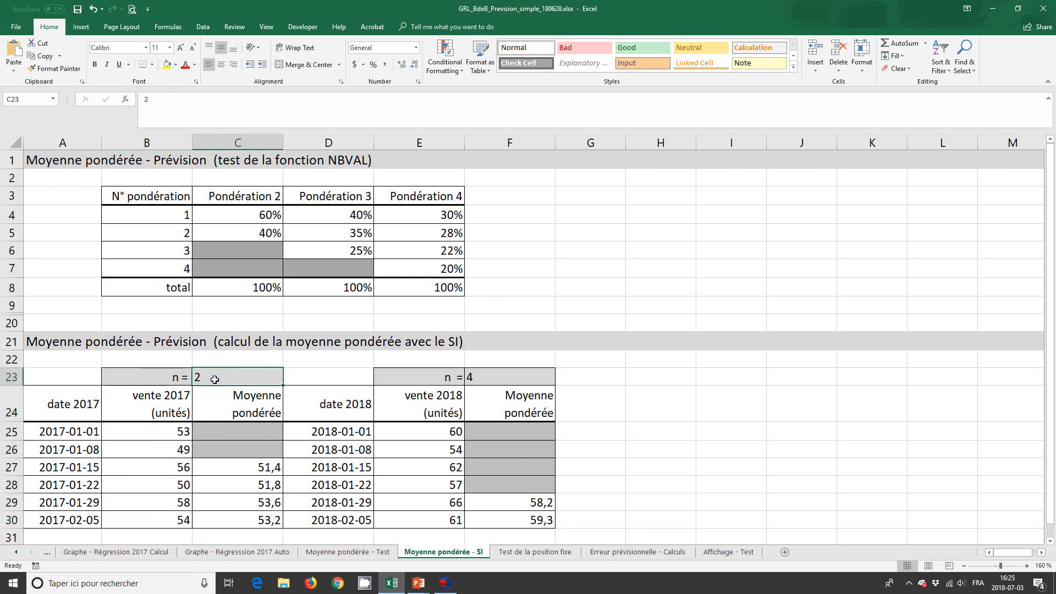
pyautogui.press('Down')
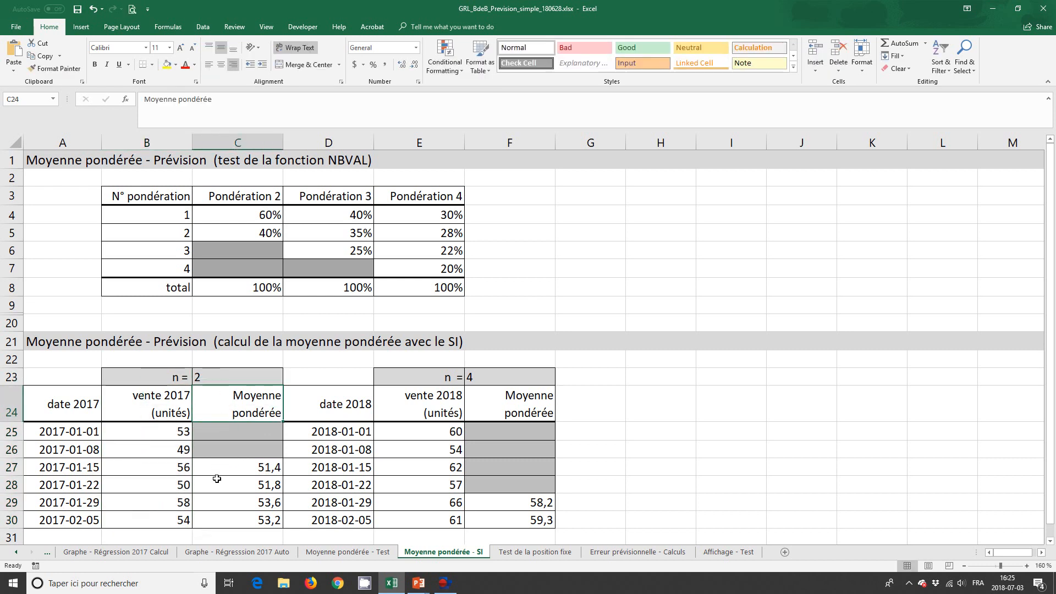
pyautogui.click(217, 466)
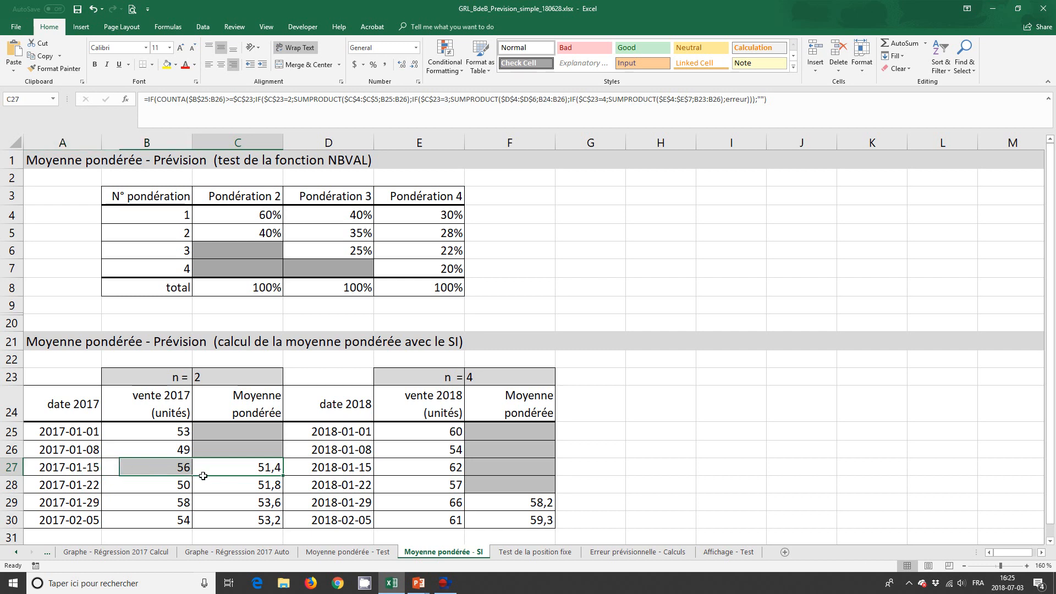
pyautogui.moveTo(203, 476); pyautogui.dragTo(98, 472)
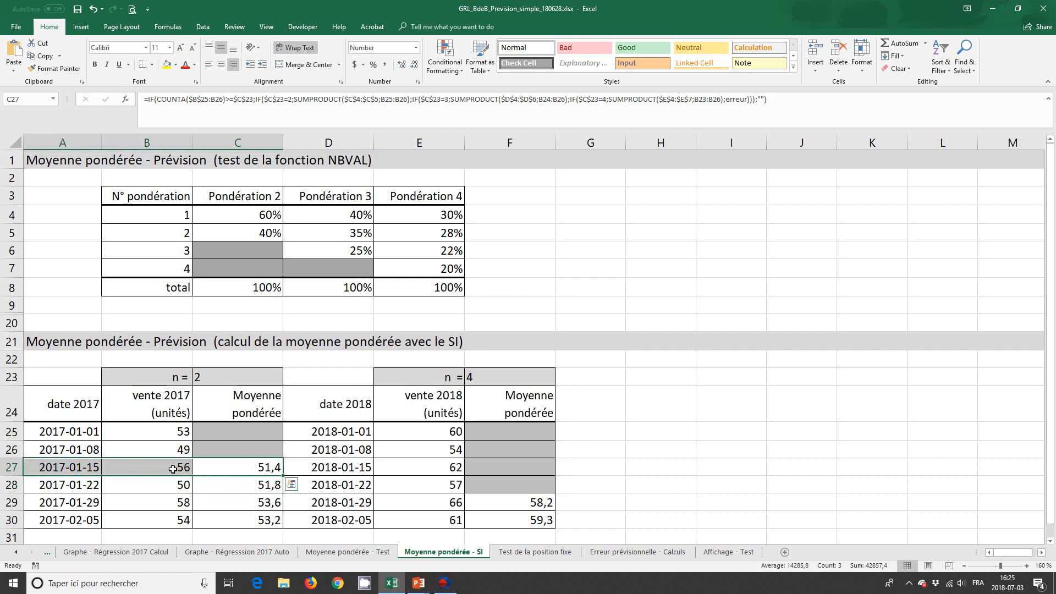
pyautogui.click(224, 472)
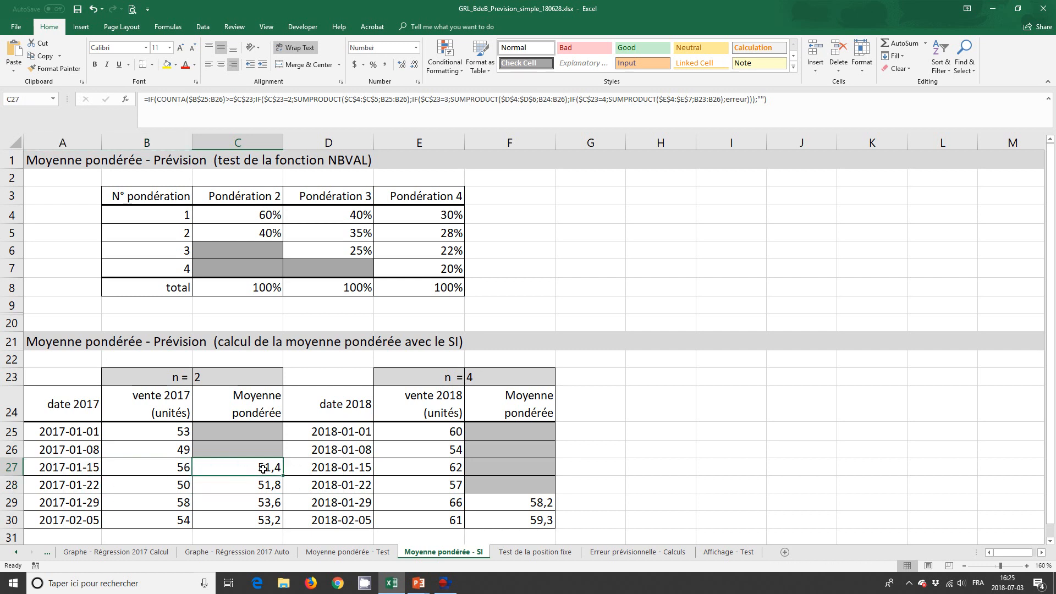
# Trace the two-period average in C27 by matching sales B25:B26 with the Pondération 2 weights in C4:C5
pyautogui.moveTo(174, 450); pyautogui.dragTo(170, 435)
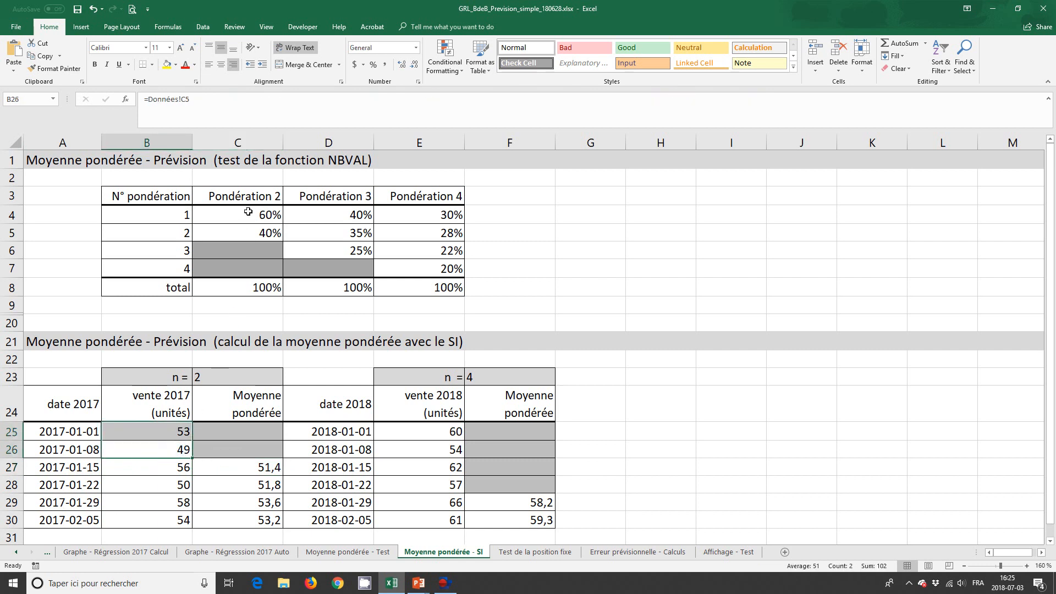
pyautogui.keyDown('ctrl'); pyautogui.moveTo(248, 211); pyautogui.dragTo(249, 230); pyautogui.keyUp('ctrl')
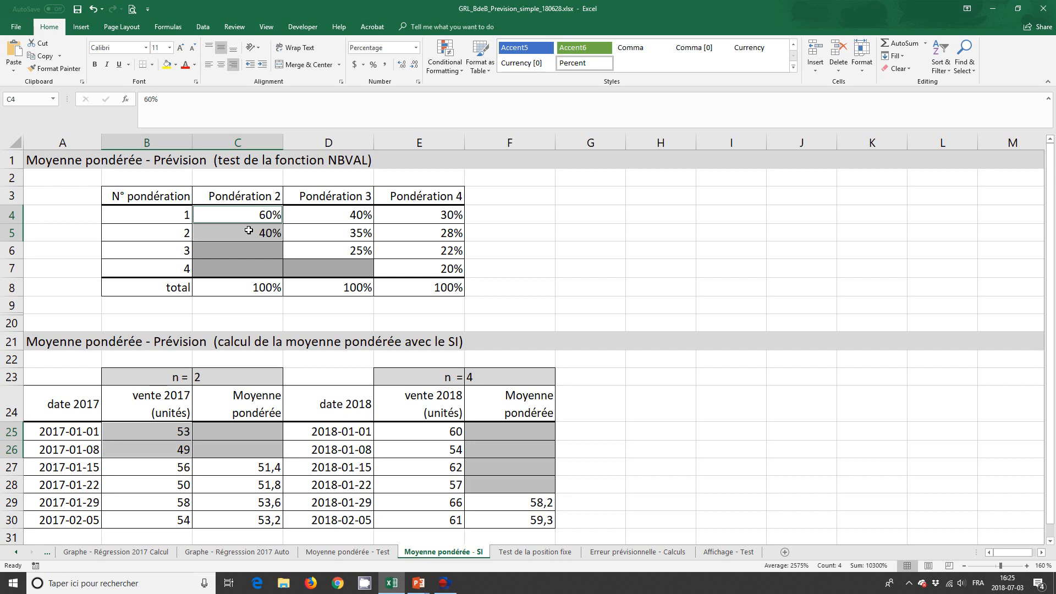
pyautogui.moveTo(203, 380); pyautogui.dragTo(183, 384)
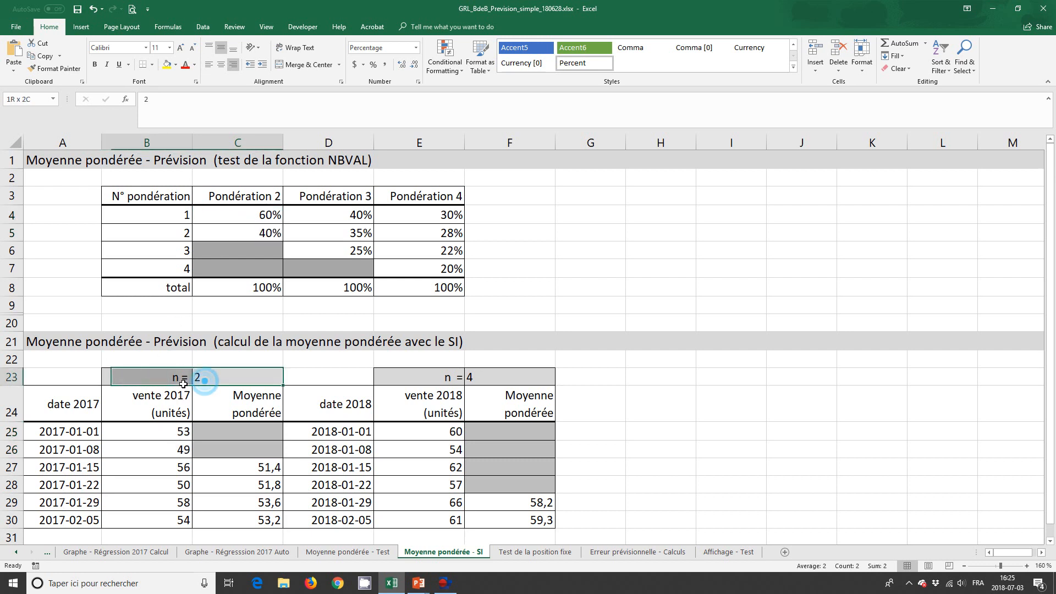
pyautogui.moveTo(166, 449); pyautogui.dragTo(165, 431)
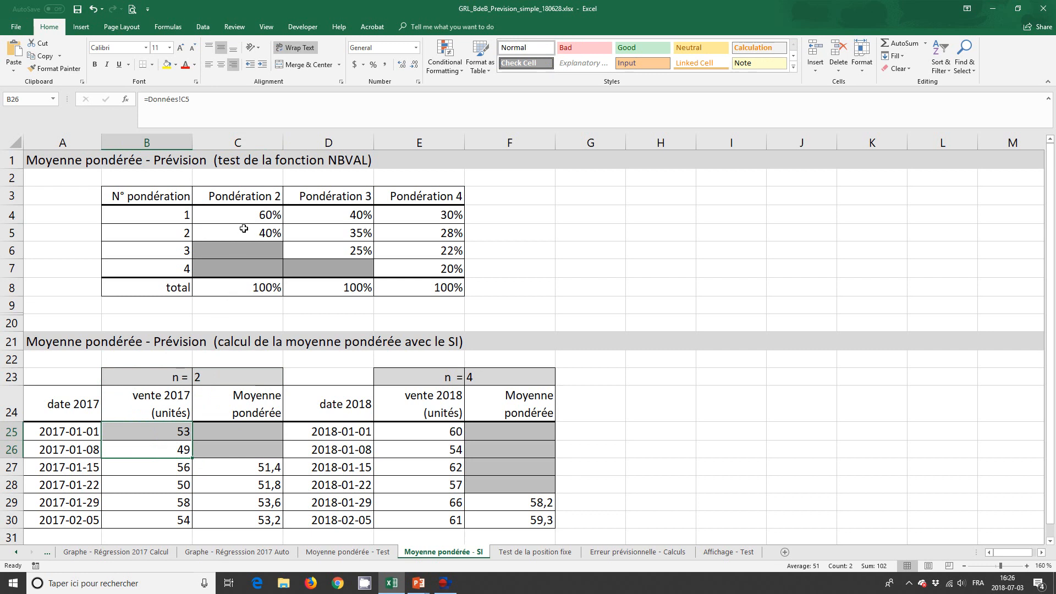
pyautogui.keyDown('ctrl'); pyautogui.moveTo(248, 195); pyautogui.dragTo(248, 230); pyautogui.keyUp('ctrl')
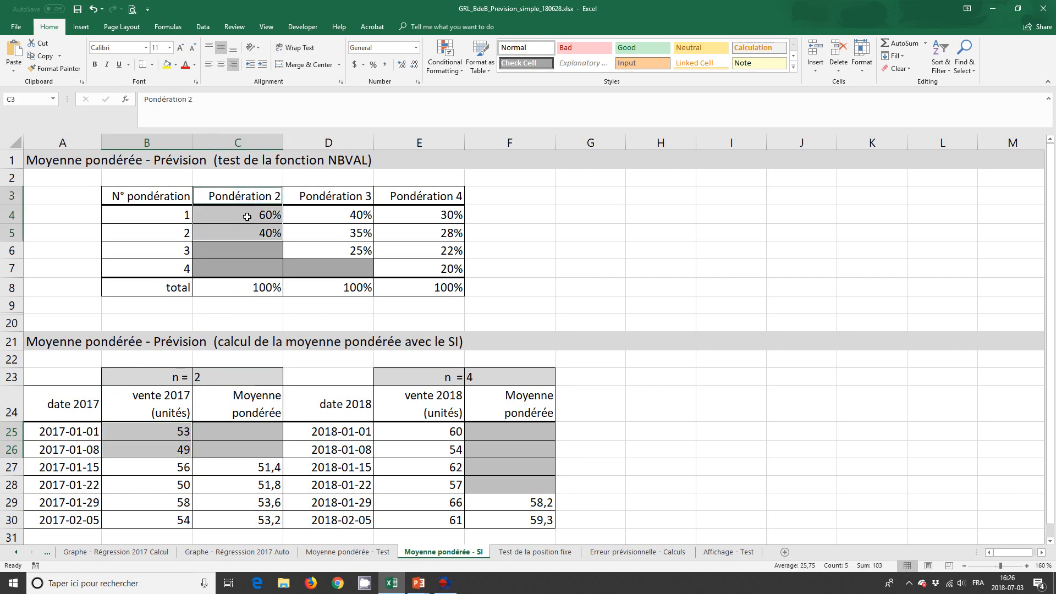
pyautogui.click(248, 217)
pyautogui.keyDown('ctrl'); pyautogui.click(154, 432); pyautogui.keyUp('ctrl')
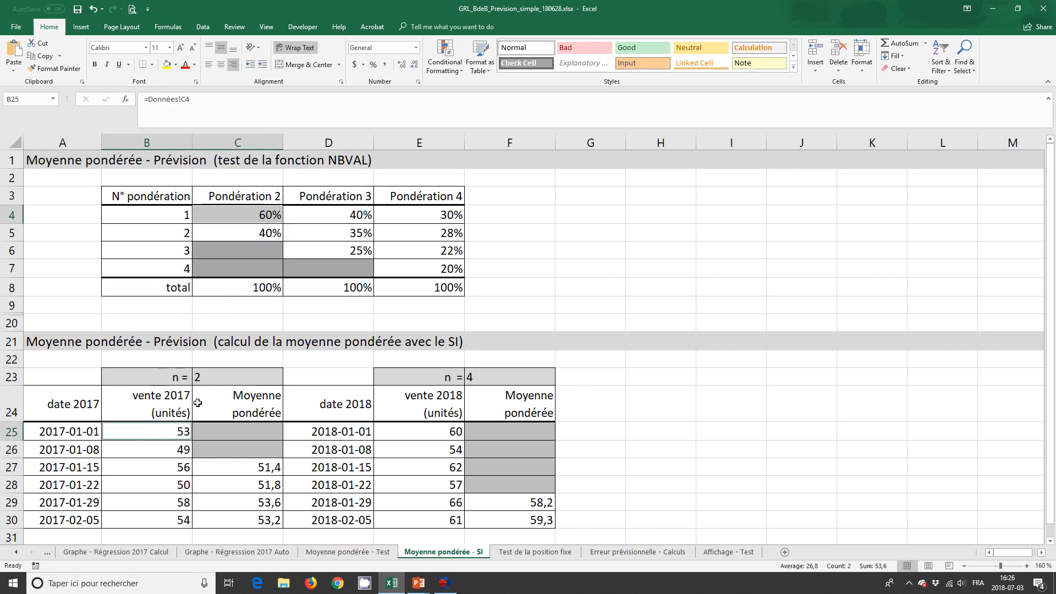
pyautogui.click(232, 231)
pyautogui.keyDown('ctrl'); pyautogui.click(176, 449); pyautogui.keyUp('ctrl')
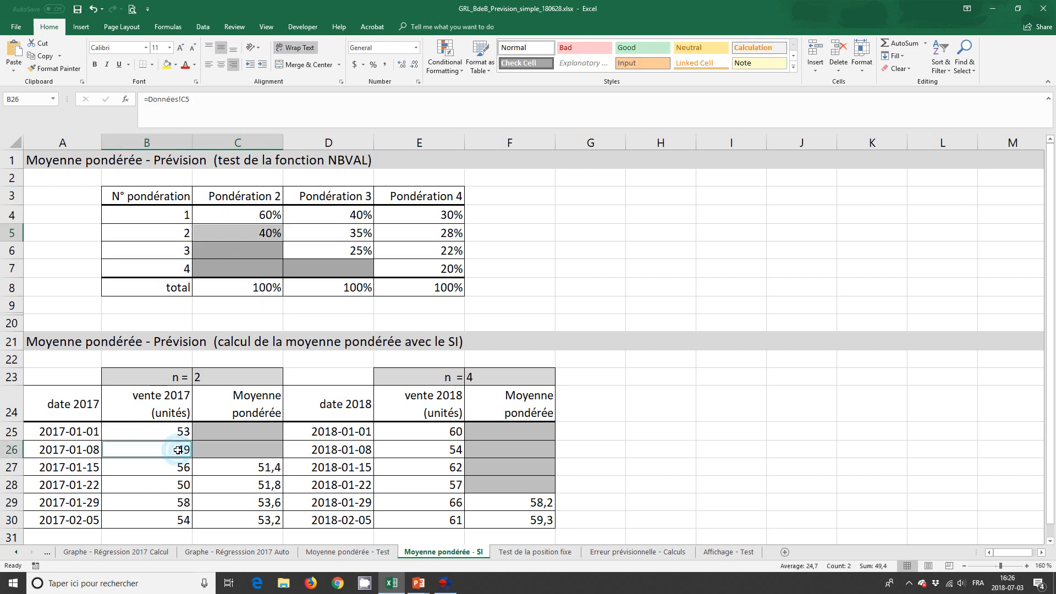
pyautogui.click(231, 475)
# Set the number of periods n for the 2017 weighted average in C23 to 3
pyautogui.click(224, 378)
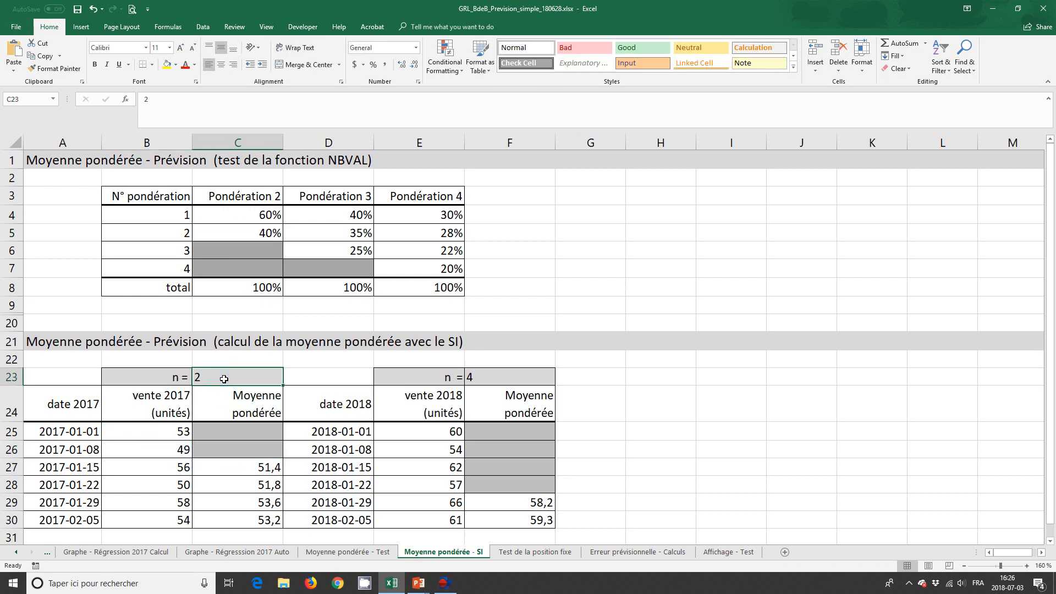
pyautogui.write('3')
pyautogui.press('Return')
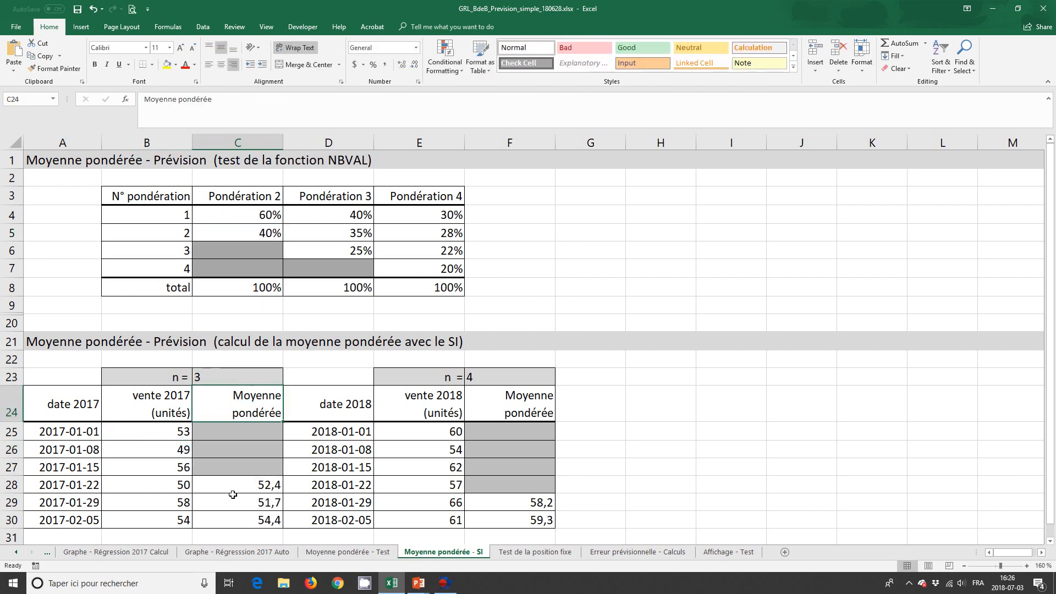
# Trace the three-period average in C28 by matching sales B25:B27 with the Pondération 3 weights in D4:D6
pyautogui.moveTo(231, 487); pyautogui.dragTo(141, 435)
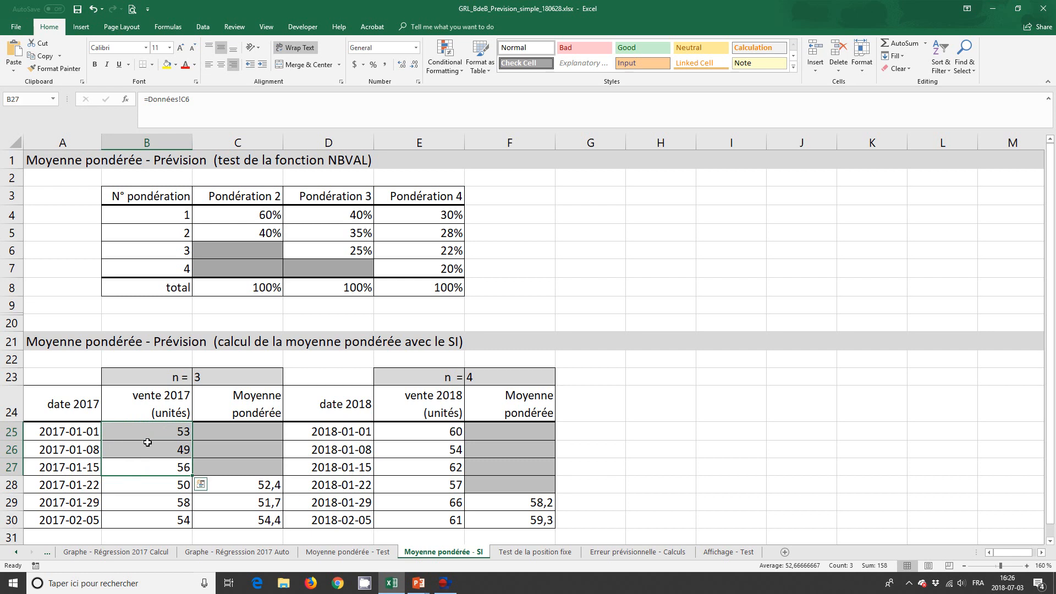
pyautogui.moveTo(339, 213); pyautogui.dragTo(337, 250)
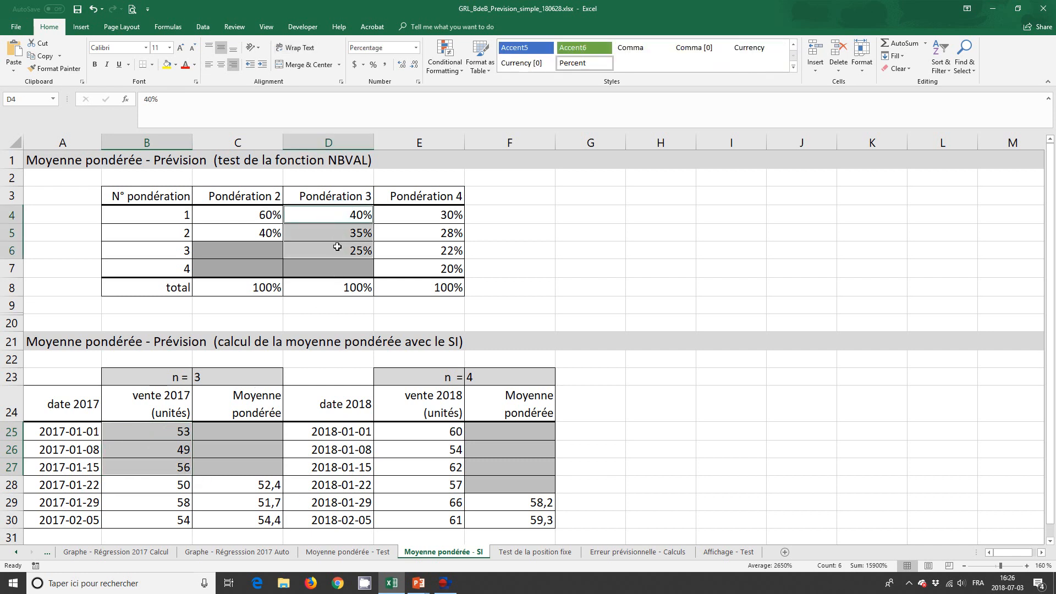
pyautogui.click(332, 217)
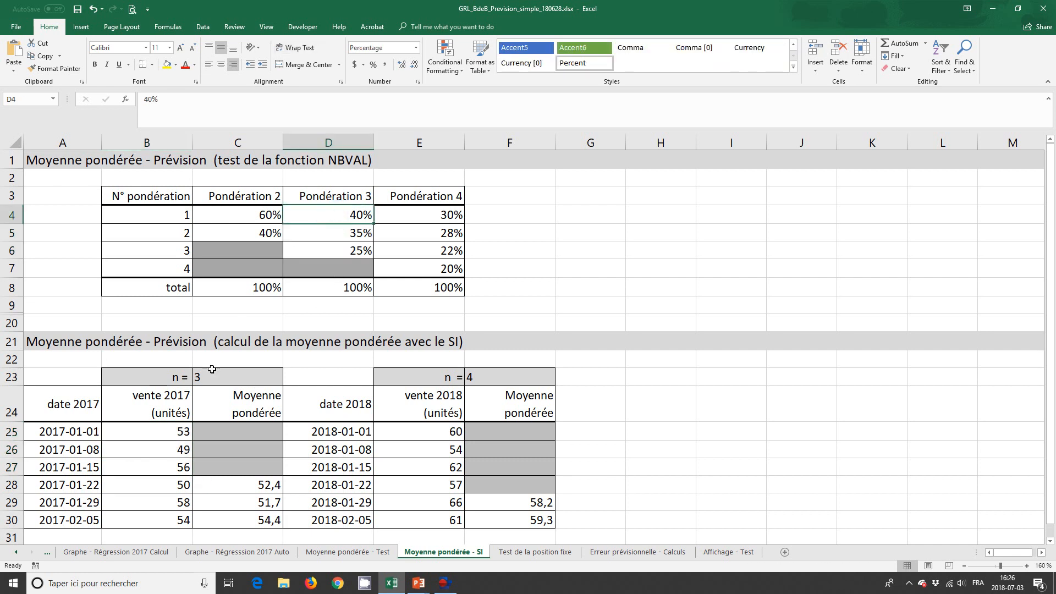
pyautogui.keyDown('ctrl'); pyautogui.click(154, 432); pyautogui.keyUp('ctrl')
pyautogui.keyDown('ctrl'); pyautogui.click(353, 232); pyautogui.keyUp('ctrl')
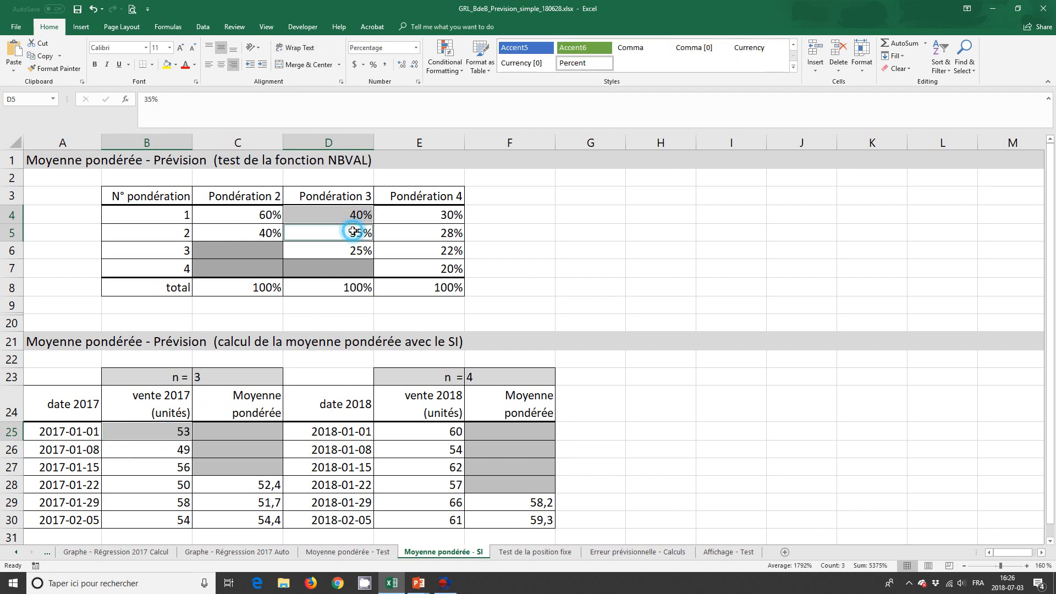
pyautogui.keyDown('ctrl'); pyautogui.click(171, 449); pyautogui.keyUp('ctrl')
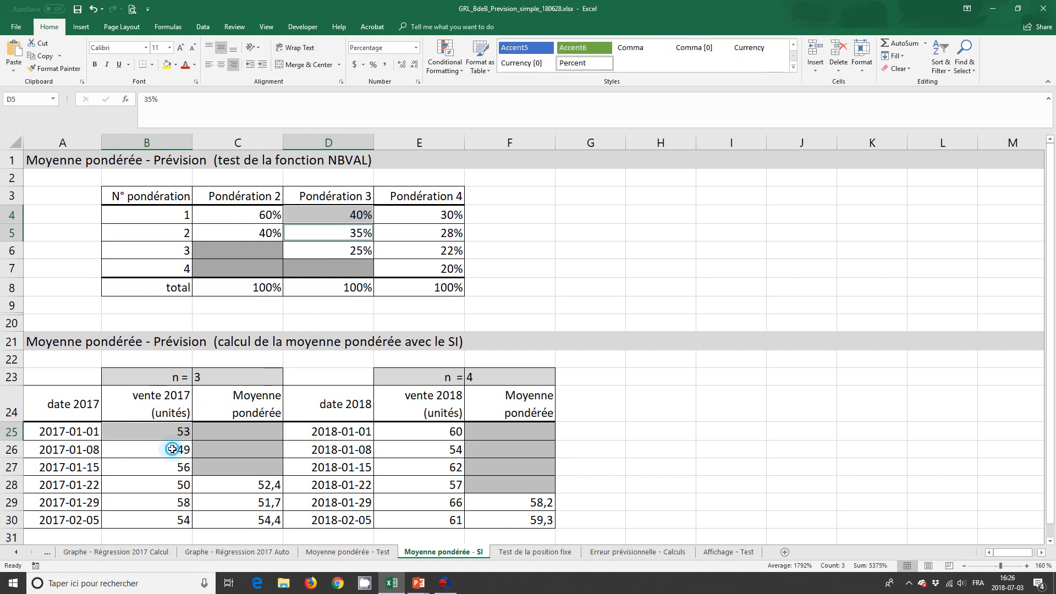
pyautogui.keyDown('ctrl'); pyautogui.click(350, 251); pyautogui.keyUp('ctrl')
pyautogui.keyDown('ctrl'); pyautogui.click(160, 471); pyautogui.keyUp('ctrl')
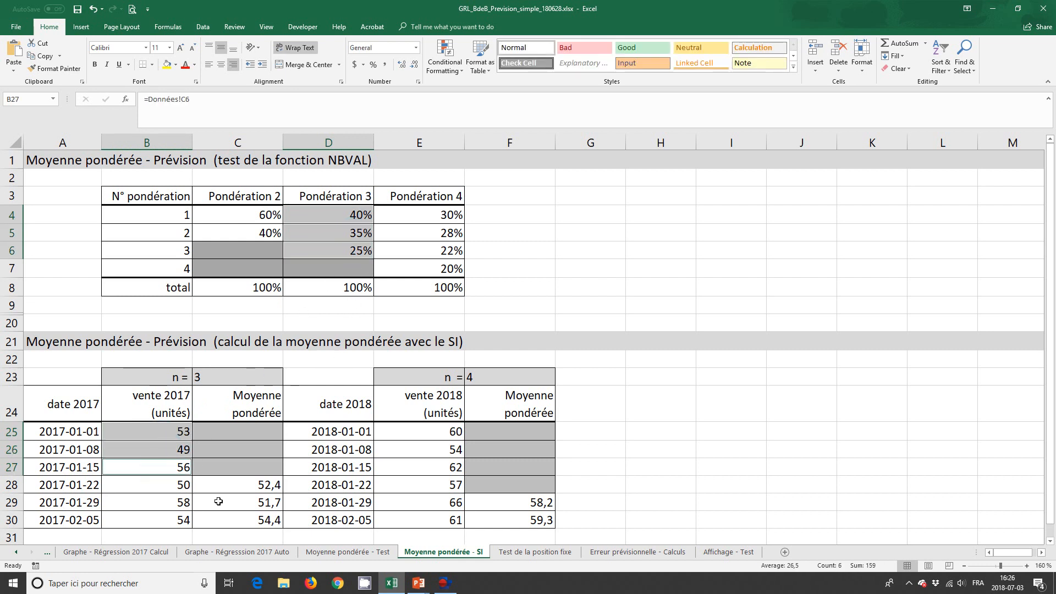
pyautogui.click(235, 488)
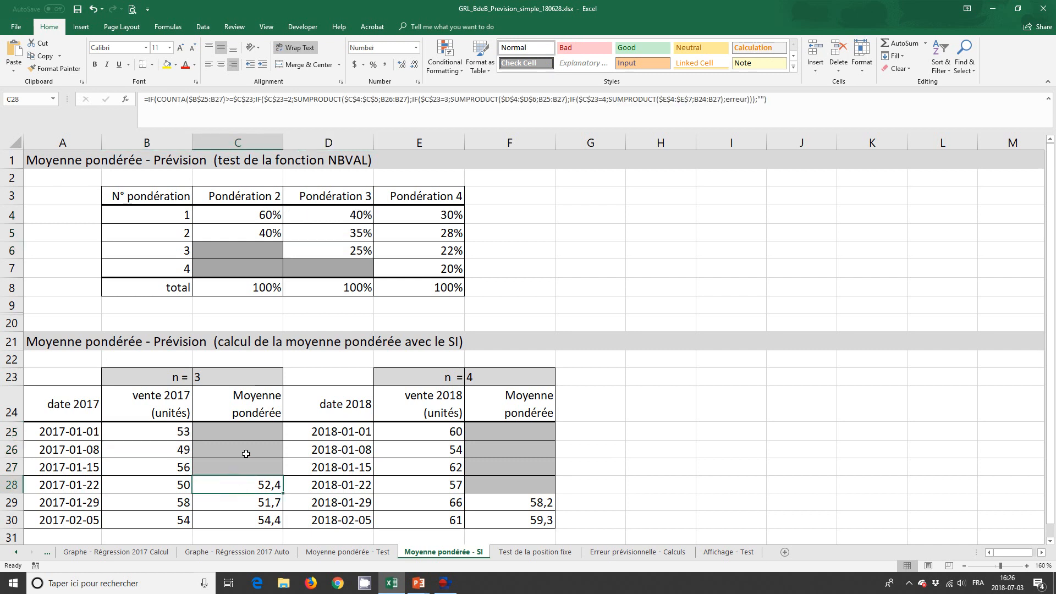
# Set the 2017 n parameter in C23 to 4
pyautogui.click(254, 377)
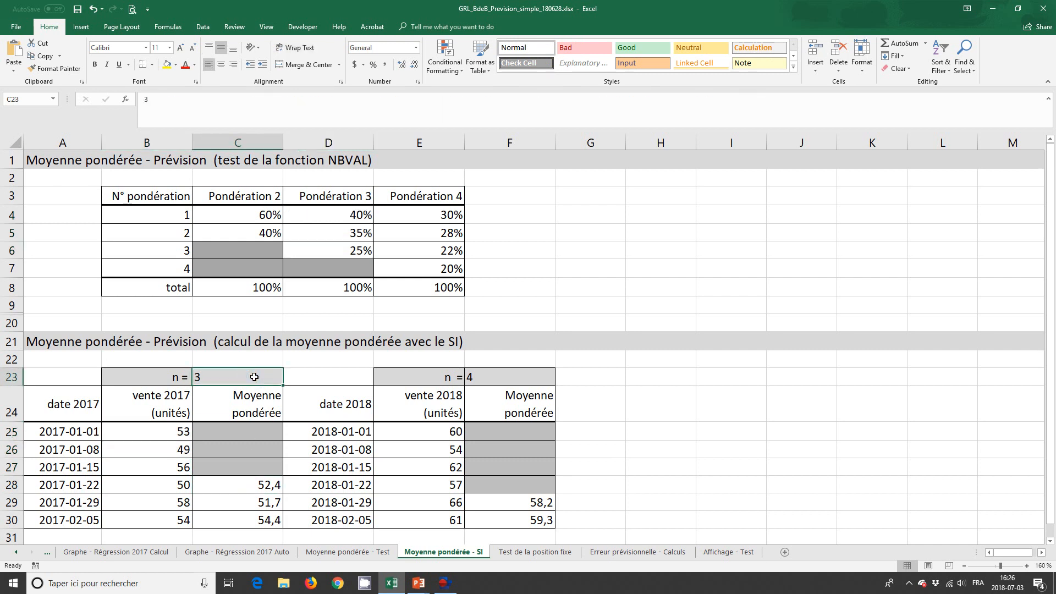
pyautogui.write('4')
pyautogui.press('Return')
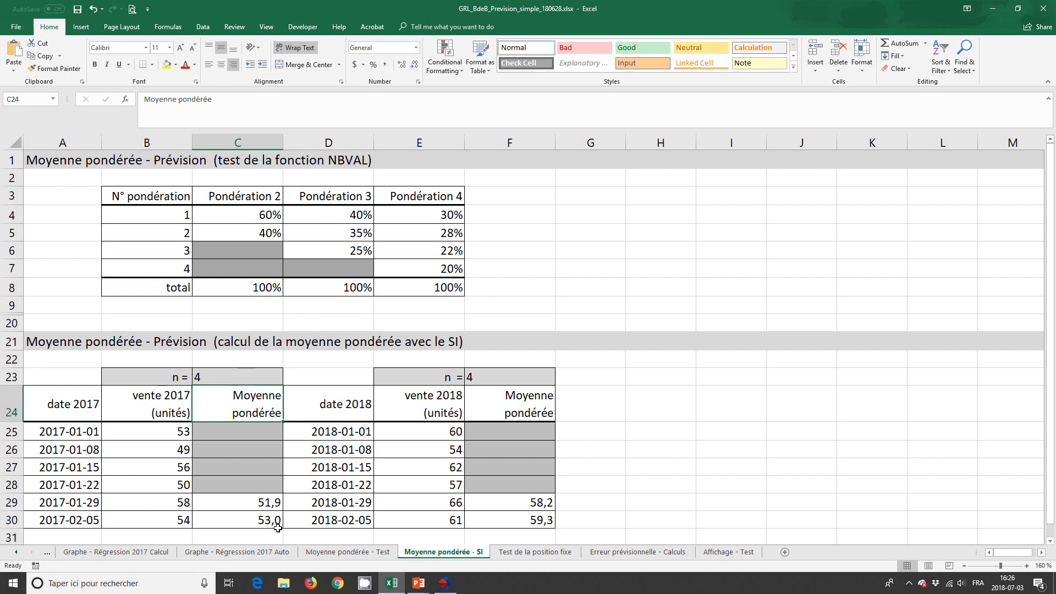
# Trace the four-period average in C29 through sales B25:B28, the Pondération 4 weights in E4:E7 and the 2017 n cell
pyautogui.moveTo(264, 503); pyautogui.dragTo(94, 504)
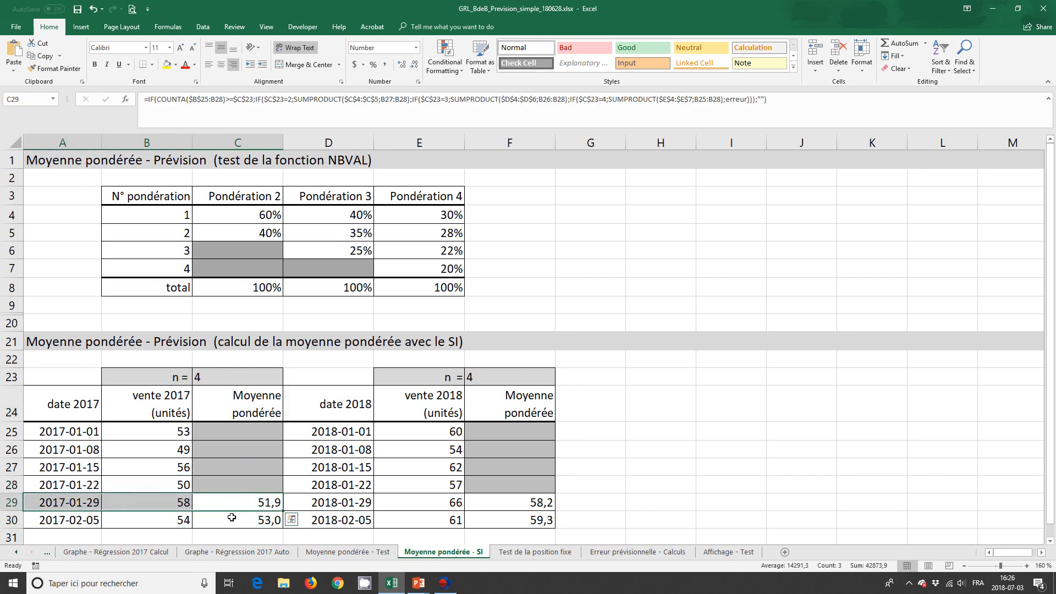
pyautogui.click(252, 505)
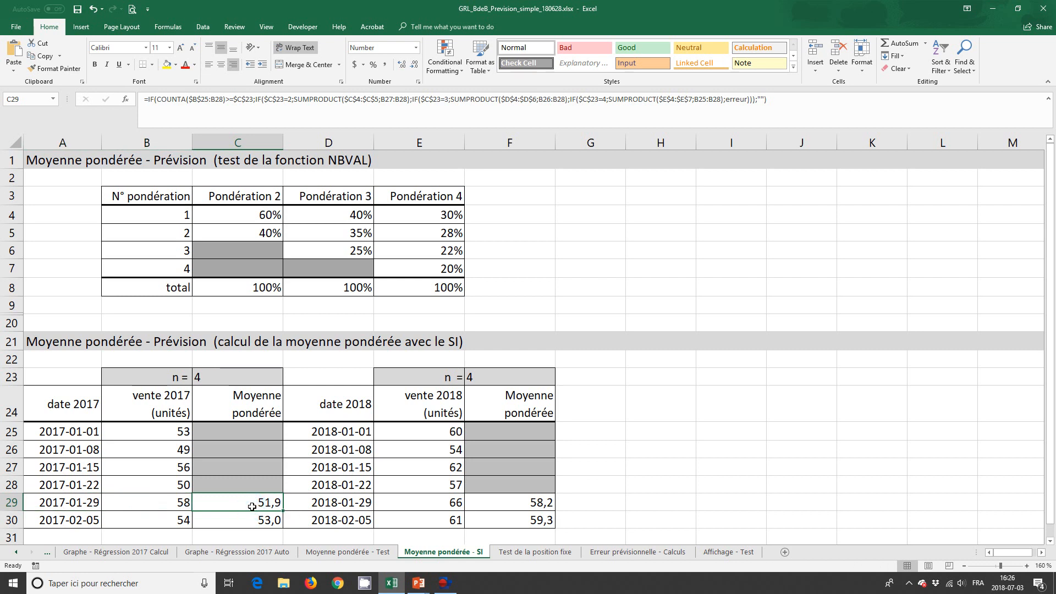
pyautogui.moveTo(160, 486); pyautogui.dragTo(168, 436)
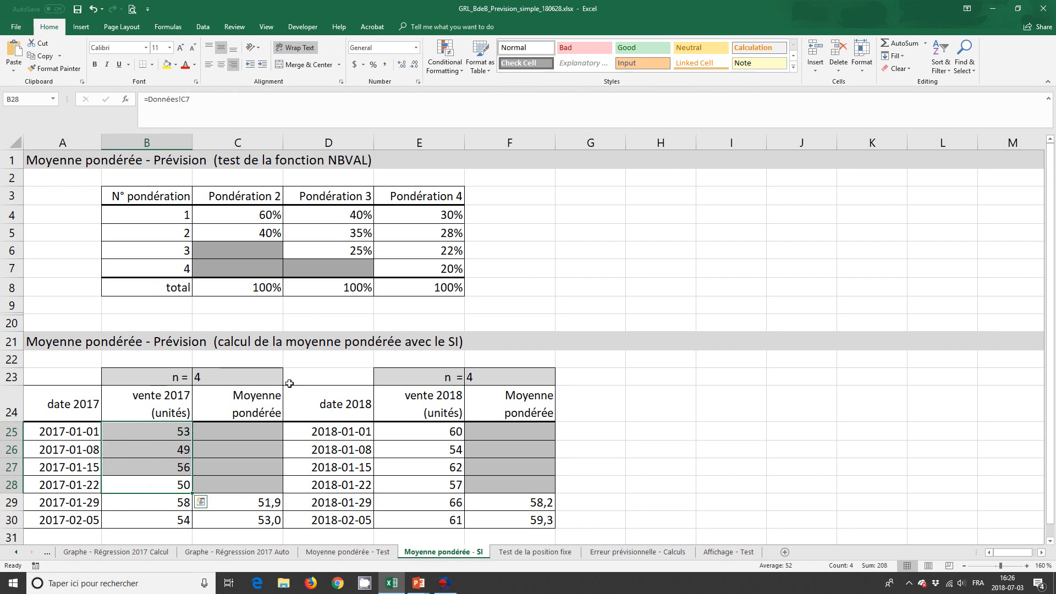
pyautogui.moveTo(402, 213); pyautogui.dragTo(405, 264)
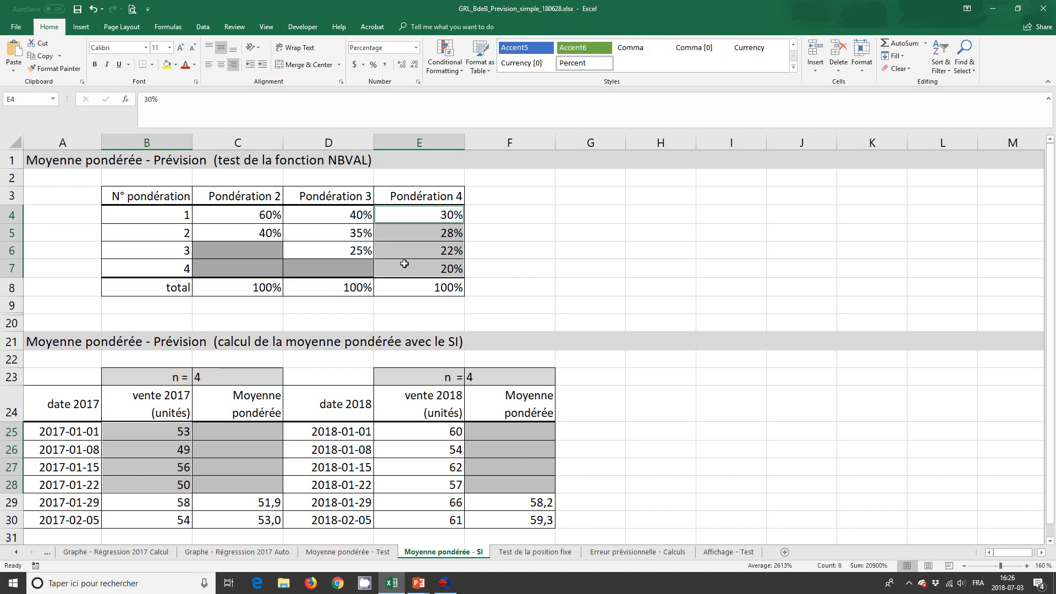
pyautogui.moveTo(238, 370); pyautogui.dragTo(178, 374)
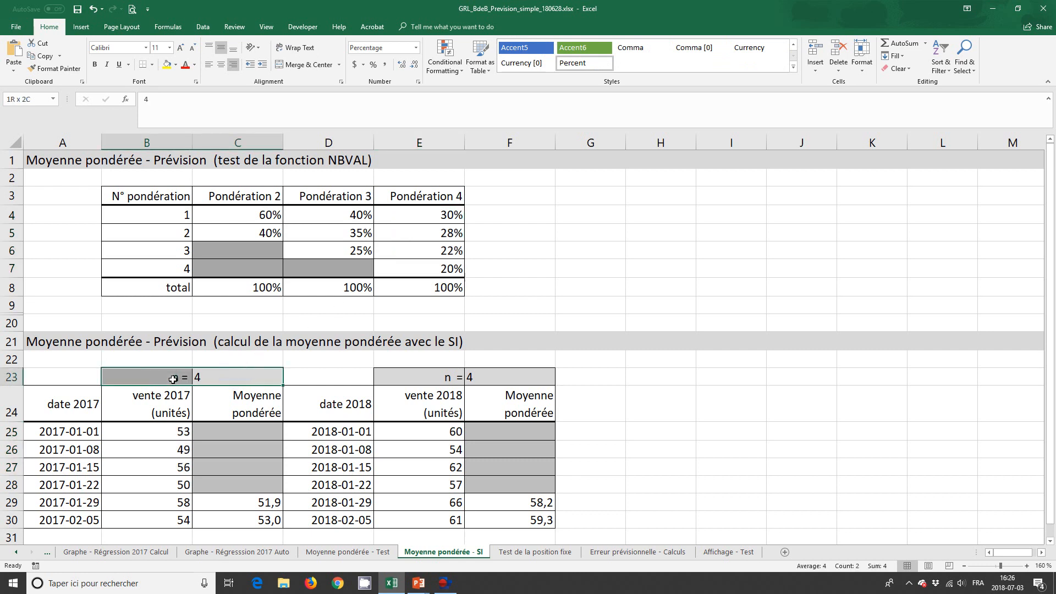
# Set n for the 2017 weighted average in C23 to 2
pyautogui.click(223, 379)
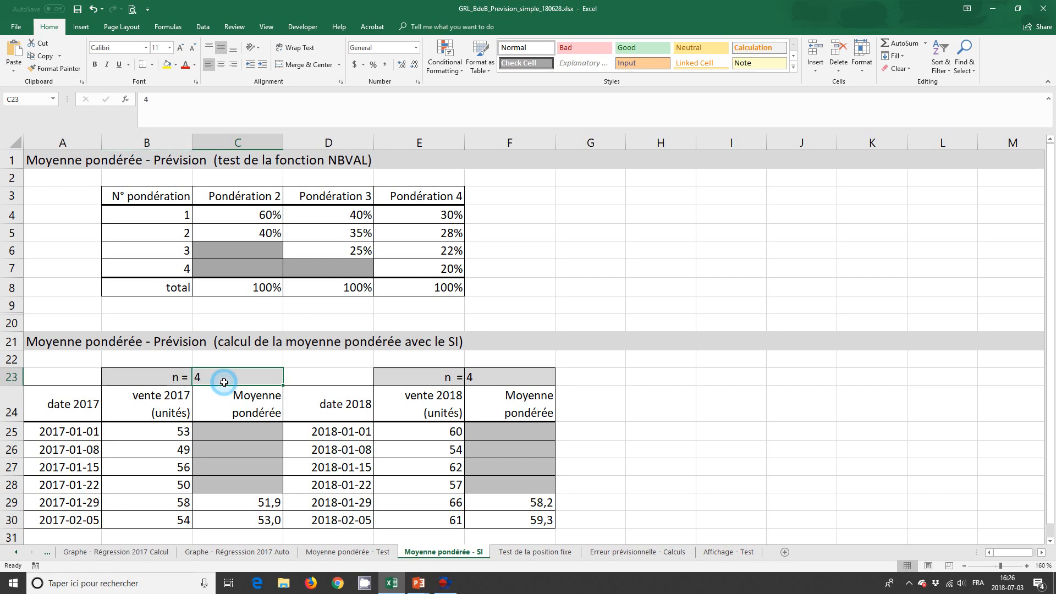
pyautogui.write('2')
pyautogui.press('Return')
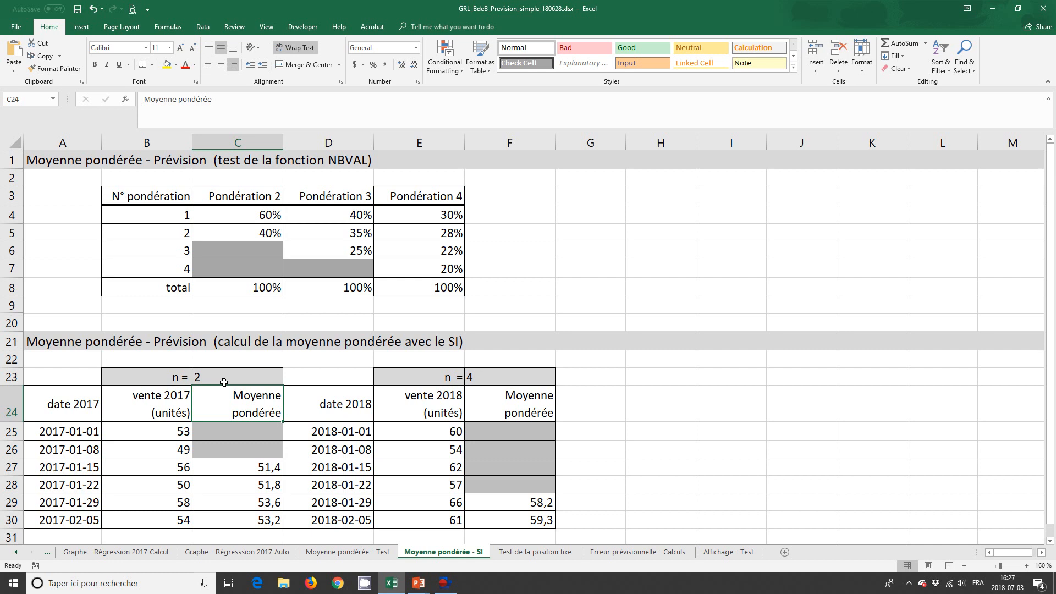
# Check the contents of the greyed-out 2017 weighted-average cells C25 and C26
pyautogui.moveTo(235, 431)
pyautogui.mouseDown()
pyautogui.moveTo(233, 447)
pyautogui.moveTo(233, 432)
pyautogui.mouseUp()
pyautogui.click(228, 446)
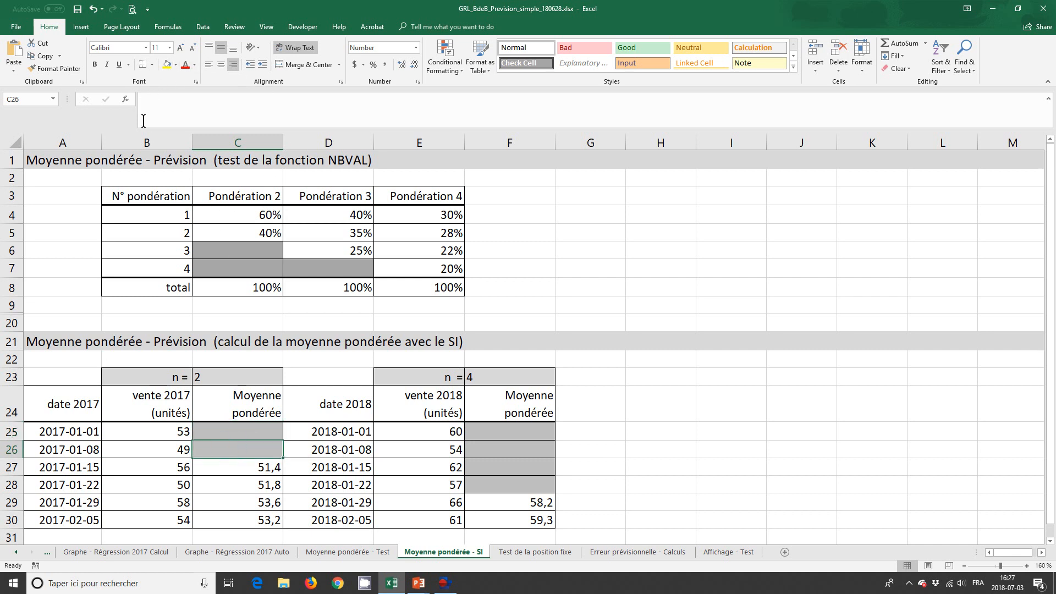
pyautogui.click(223, 432)
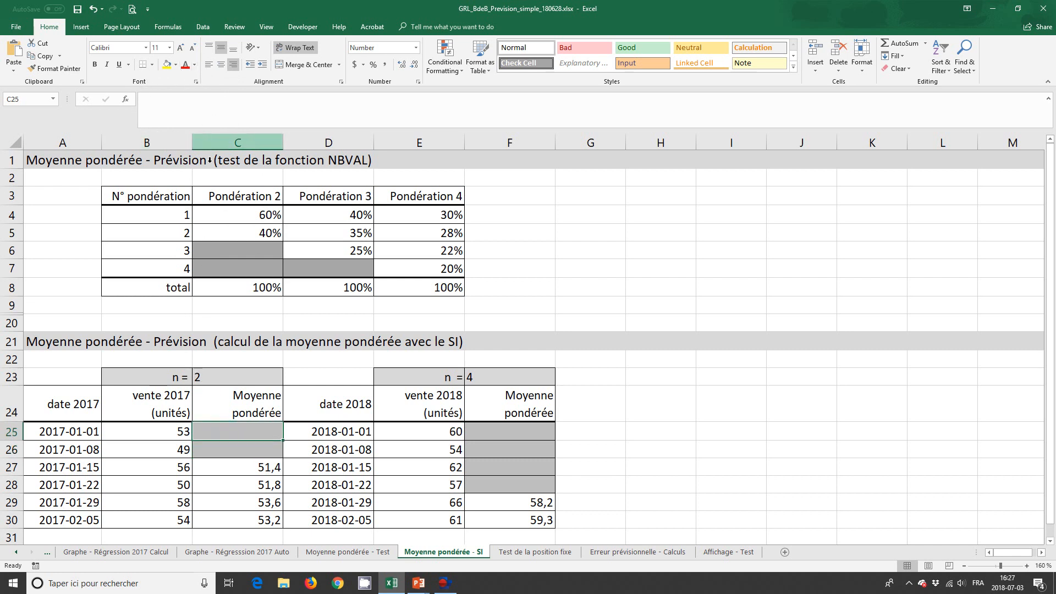
# Inspect the greyed-out 2017 weighted-average cells C25:C26 and the forecast formula in C27
pyautogui.moveTo(229, 432); pyautogui.dragTo(229, 450)
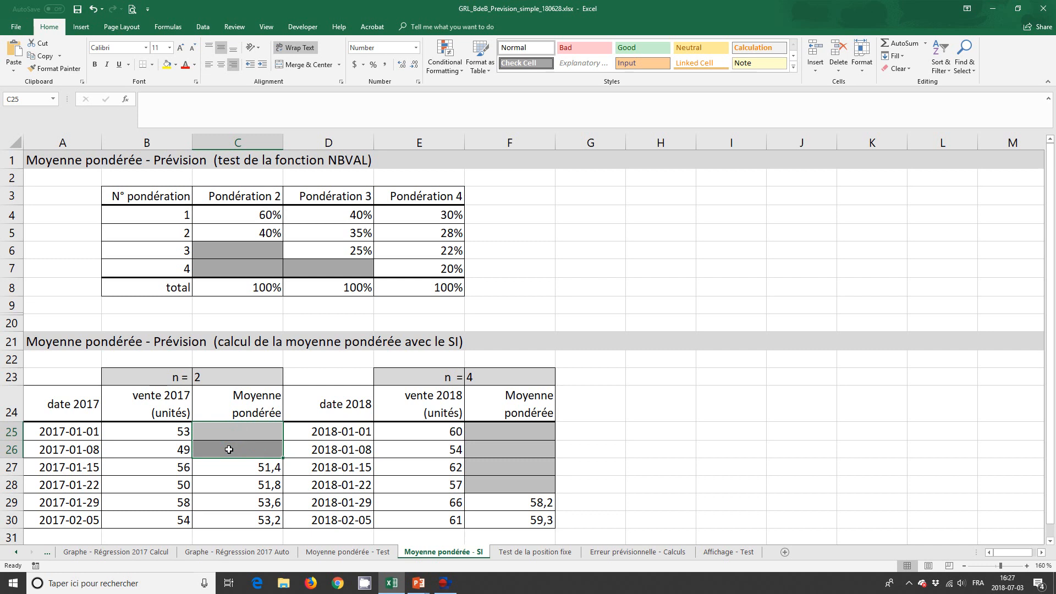
pyautogui.click(248, 469)
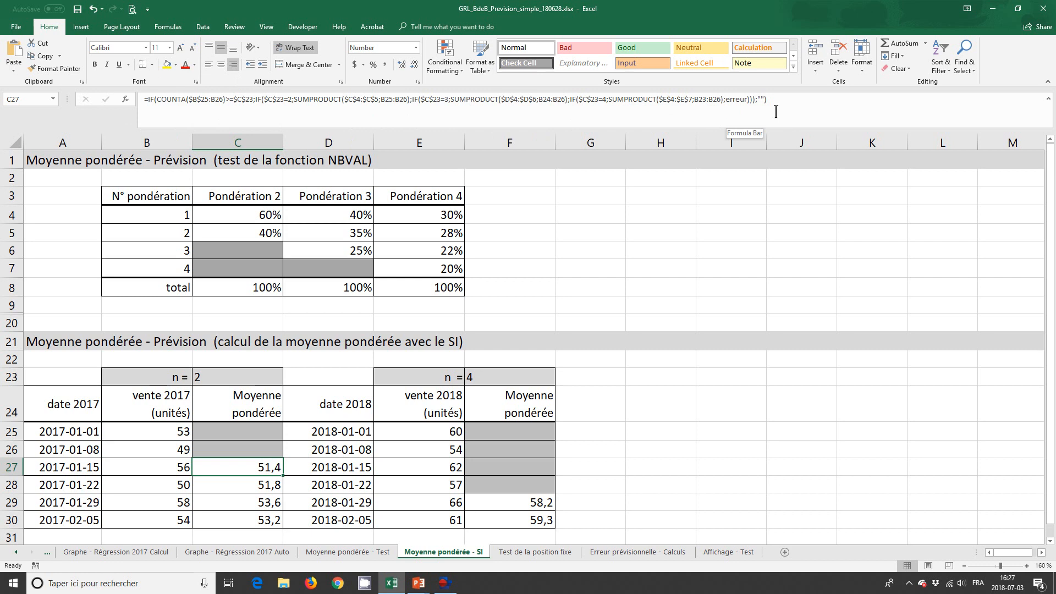
# Switch to the PowerPoint slideshow and go through the English-French function names to the "Logique de la fonction" slide
pyautogui.press('alt')
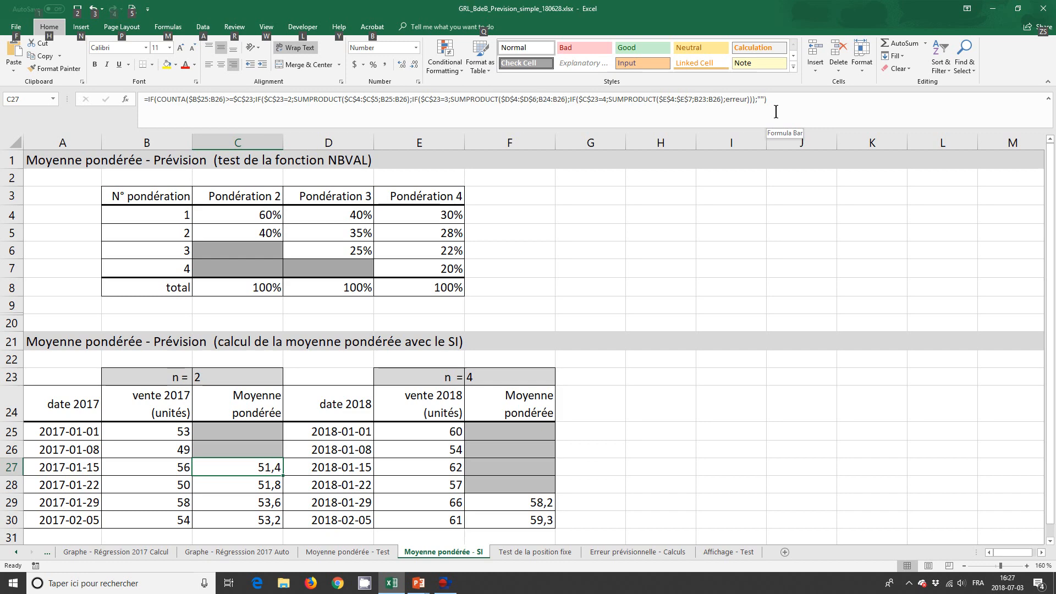
pyautogui.hotkey('alt', 'Tab')
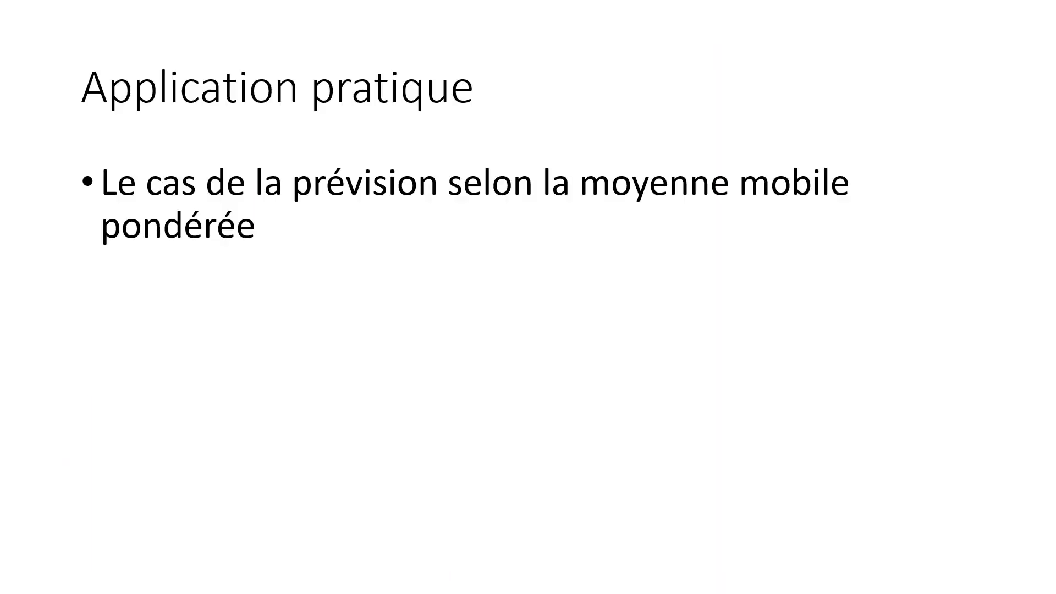
pyautogui.press('Right')
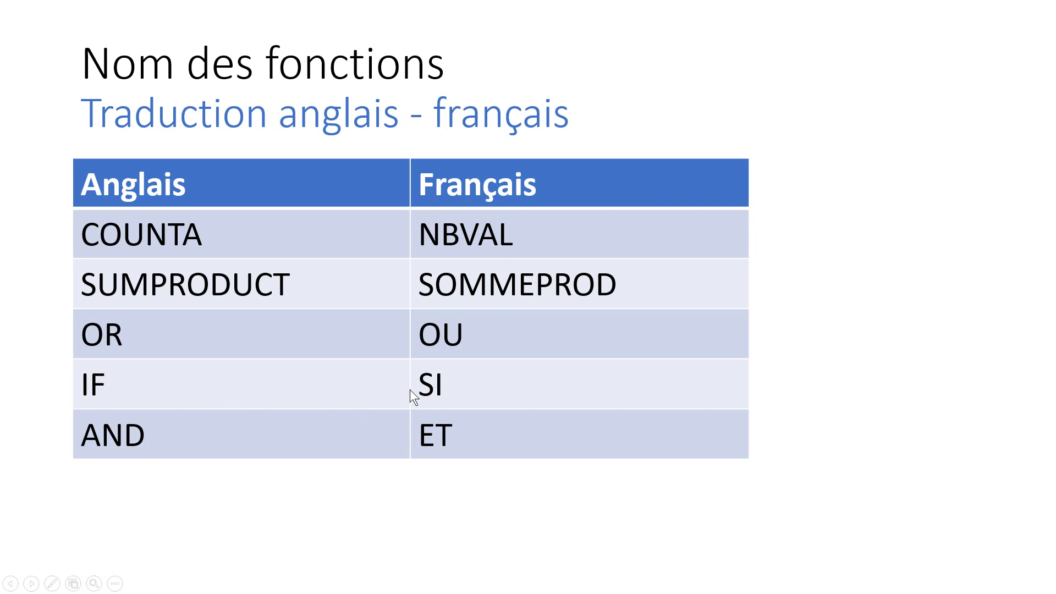
pyautogui.press('Right')
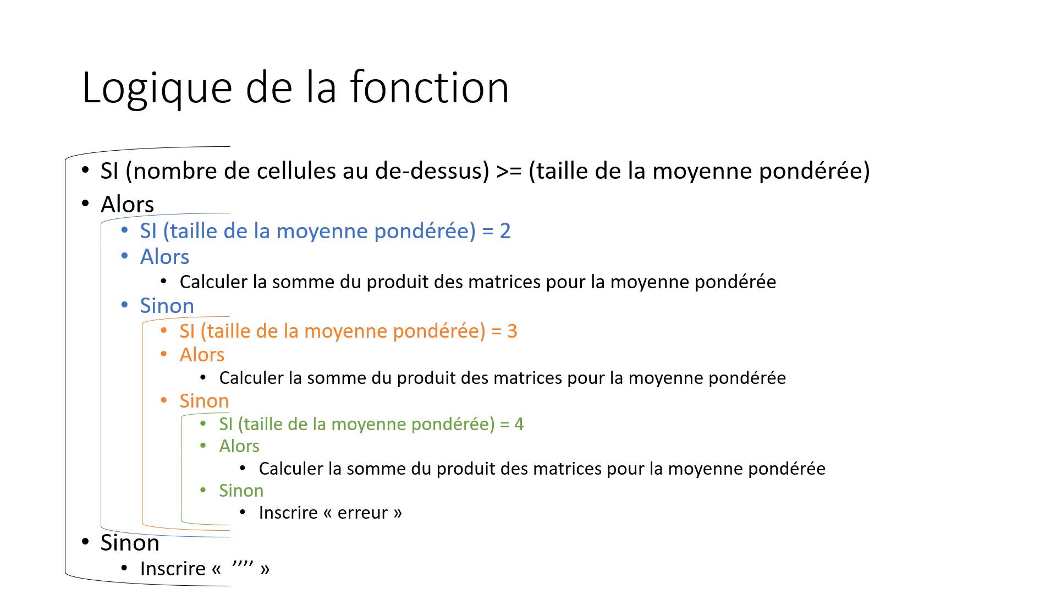
# Return to the Excel workbook and compare the 2017 n cell C23 with the average in C27 and the sales above it
pyautogui.hotkey('alt', 'Tab')
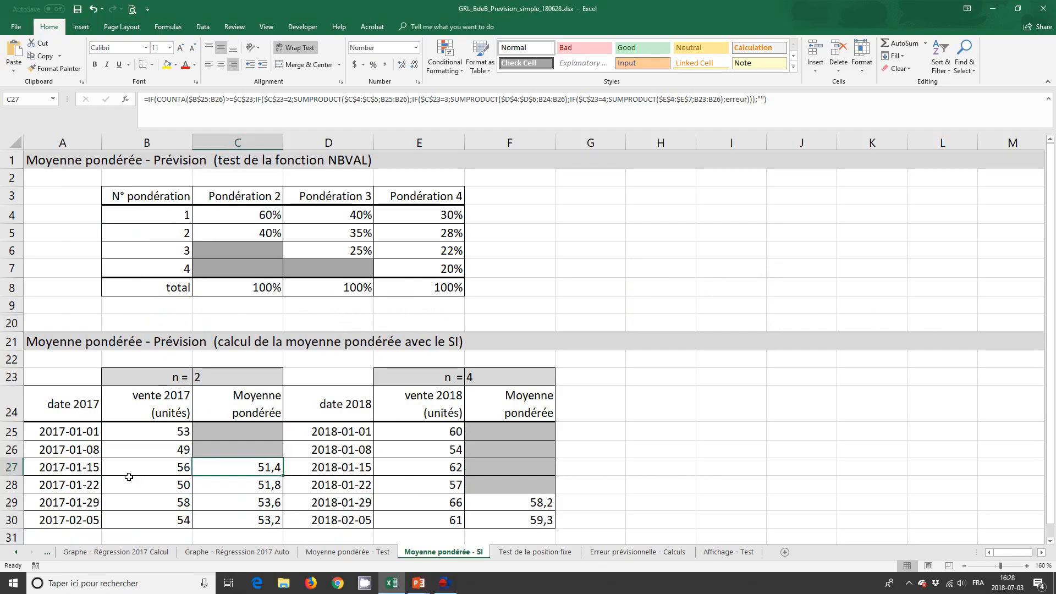
pyautogui.click(195, 381)
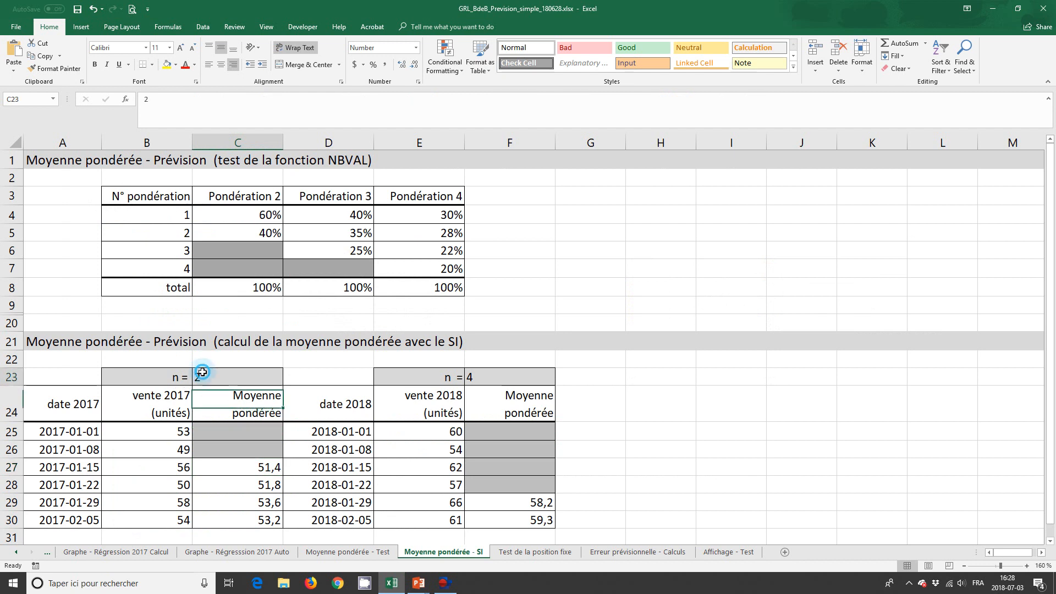
pyautogui.click(219, 466)
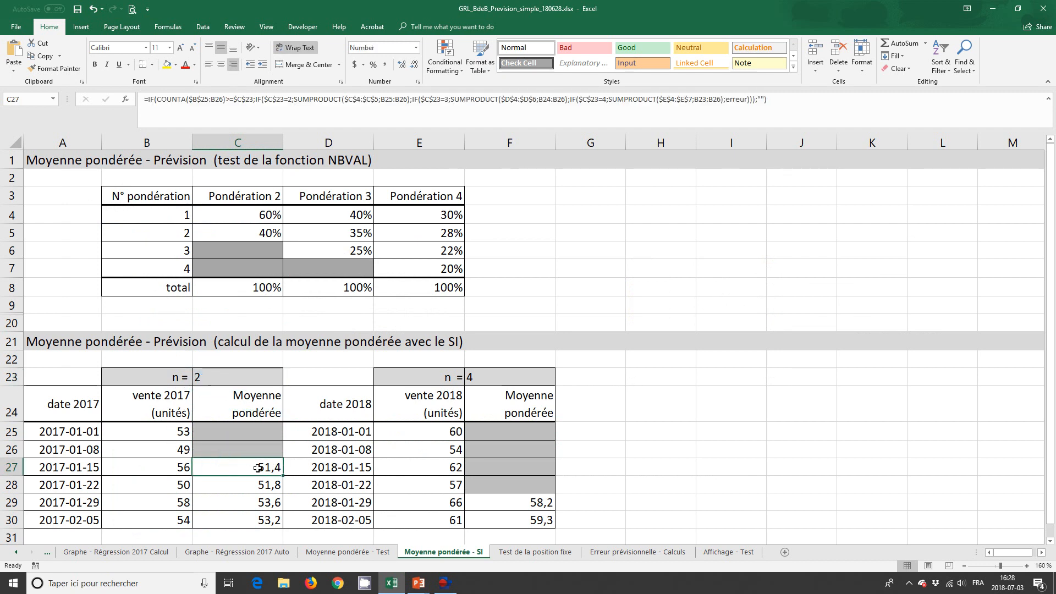
pyautogui.click(157, 450)
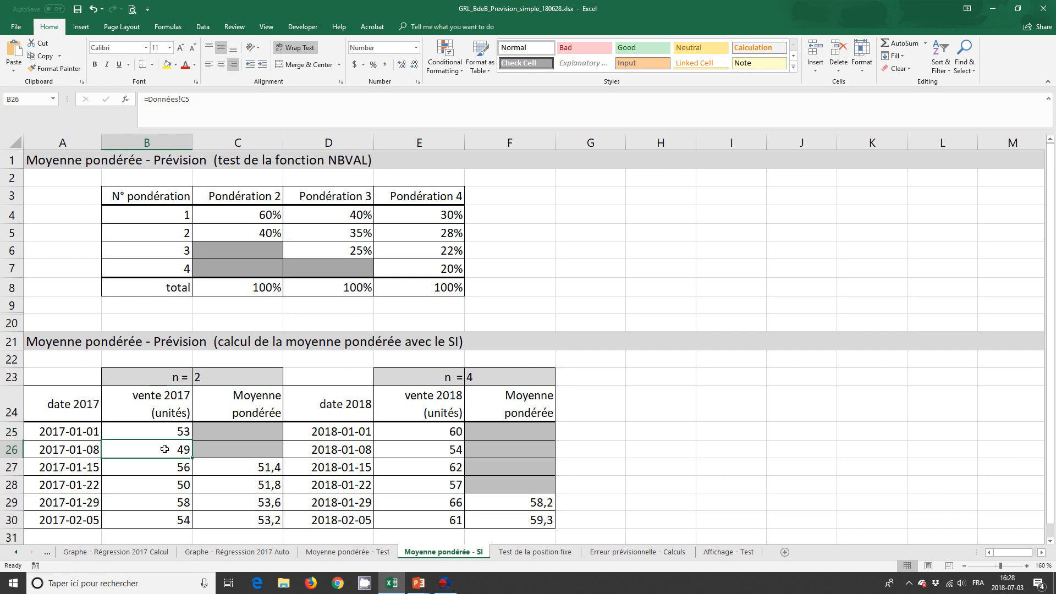
# Set the 2017 n parameter in C23 to 3 and check C27 against the preceding sales B25:B26
pyautogui.click(201, 379)
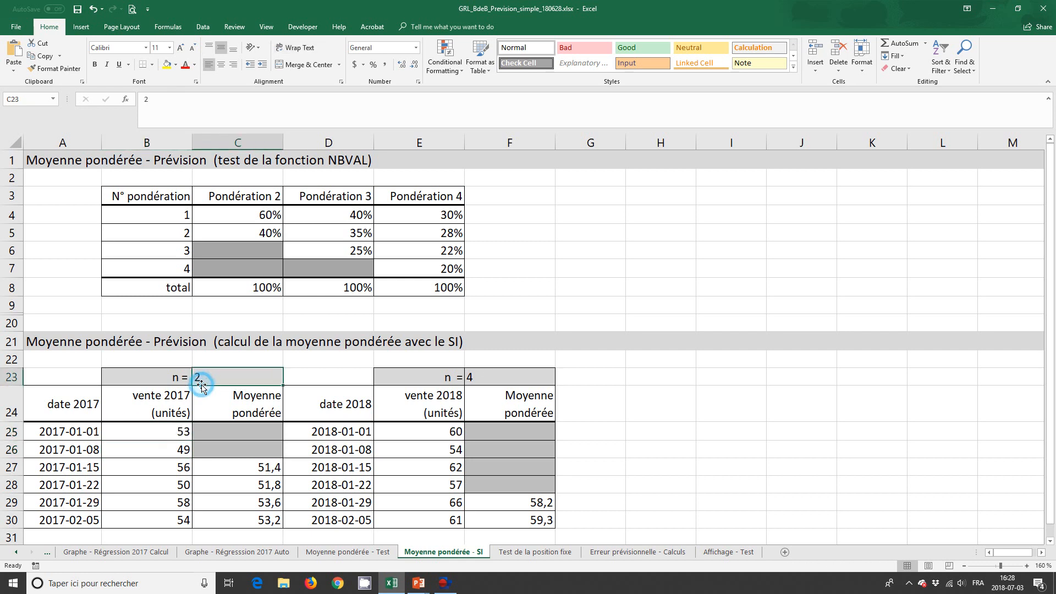
pyautogui.write('3')
pyautogui.press('Return')
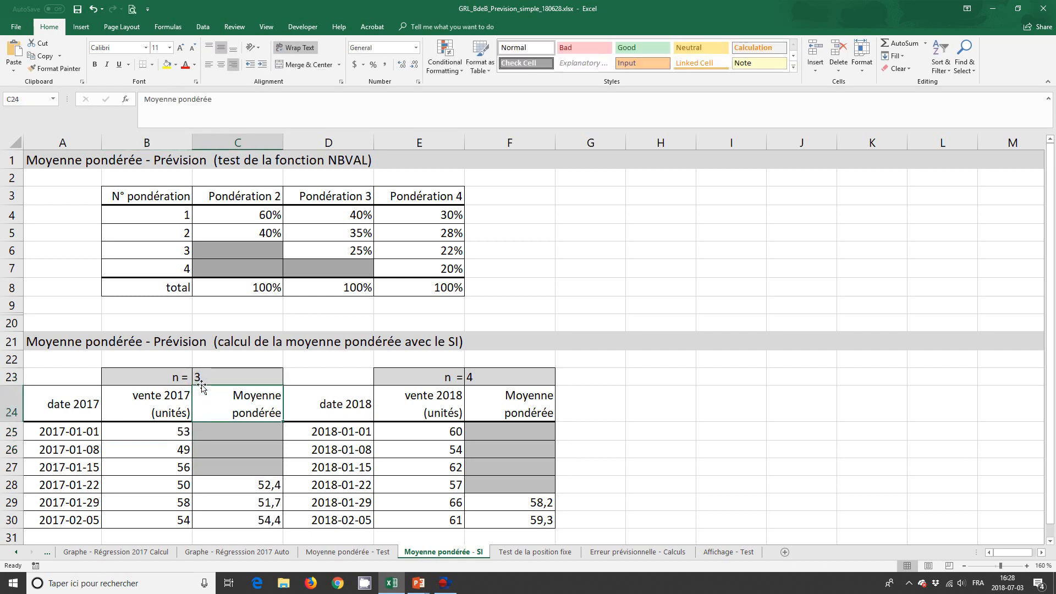
pyautogui.click(234, 460)
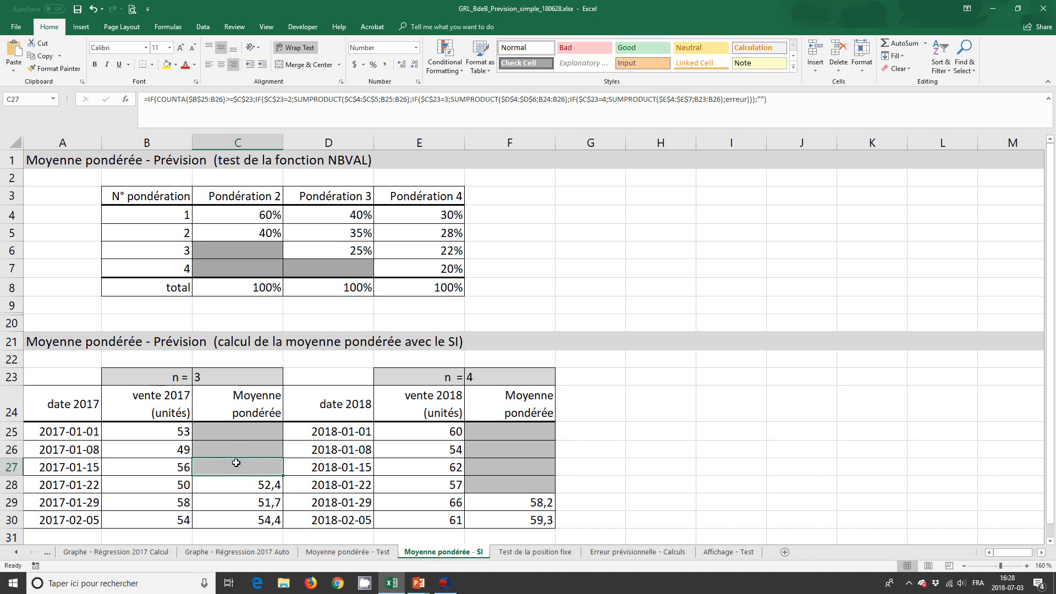
pyautogui.moveTo(172, 452); pyautogui.dragTo(168, 433)
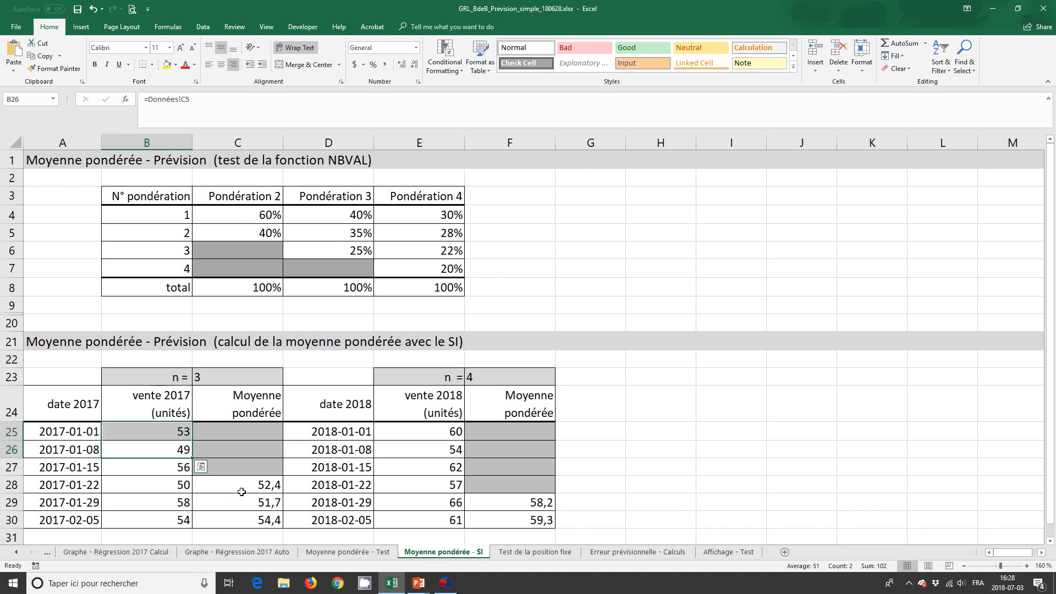
# Set the 2017 n parameter in C23 to 4 and check averages C27:C28 against sales B25:B26
pyautogui.click(218, 377)
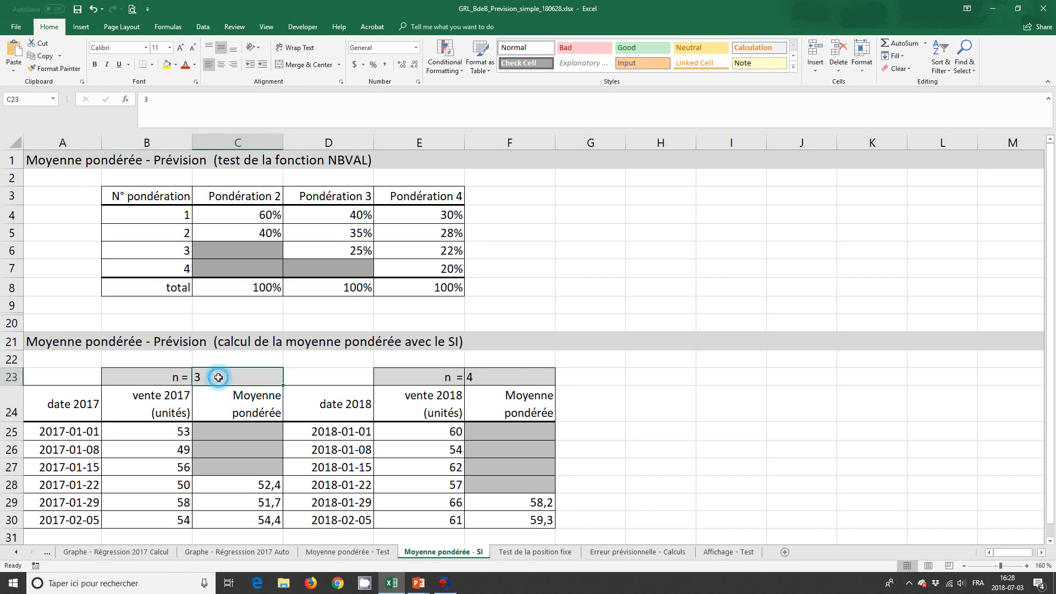
pyautogui.write('4')
pyautogui.press('Return')
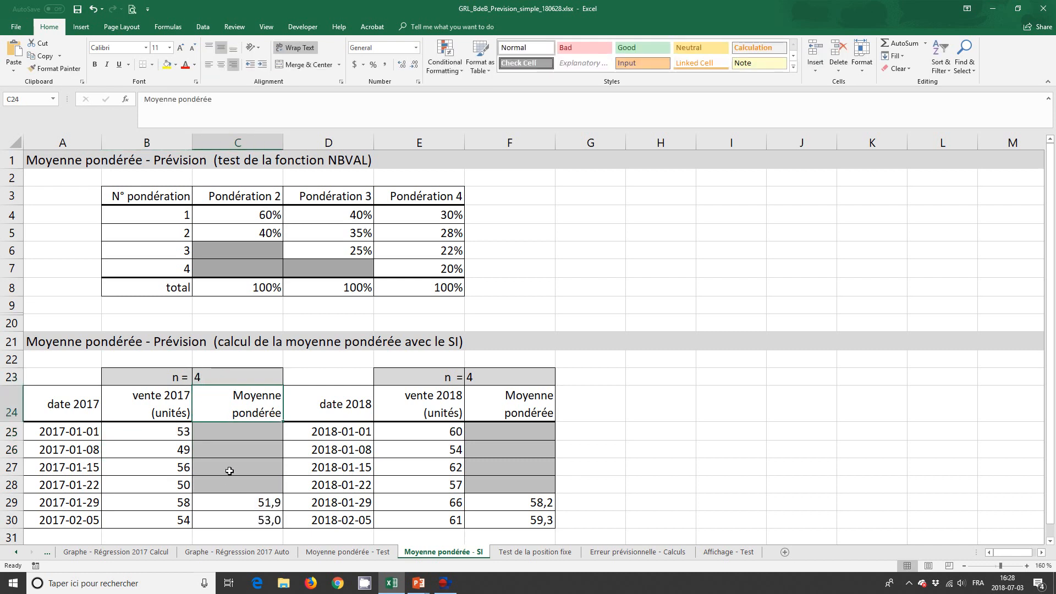
pyautogui.moveTo(230, 468); pyautogui.dragTo(230, 489)
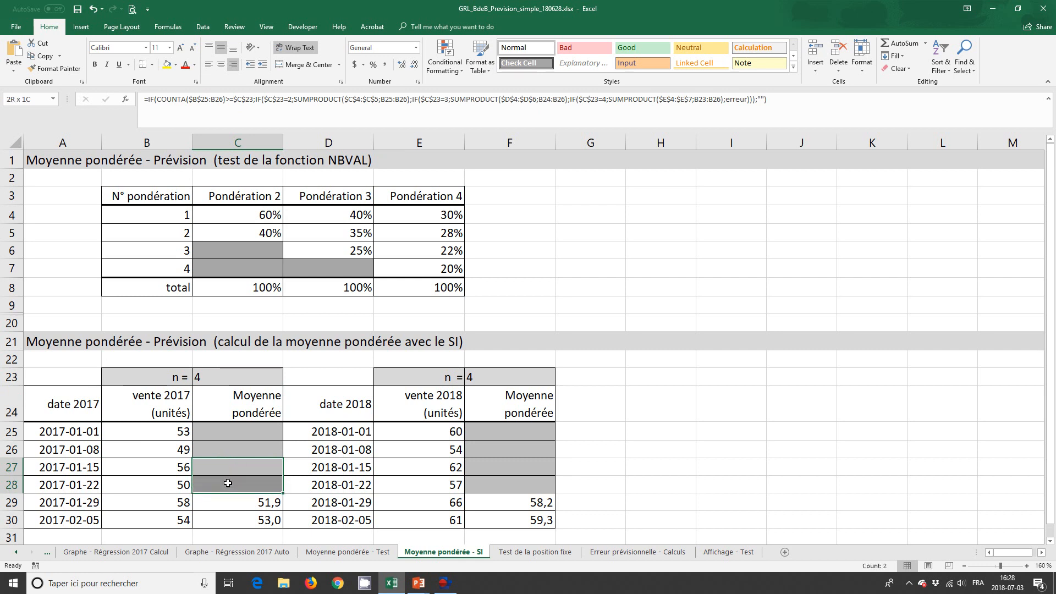
pyautogui.hotkey('ctrl', 'v')
pyautogui.moveTo(180, 451); pyautogui.dragTo(178, 435)
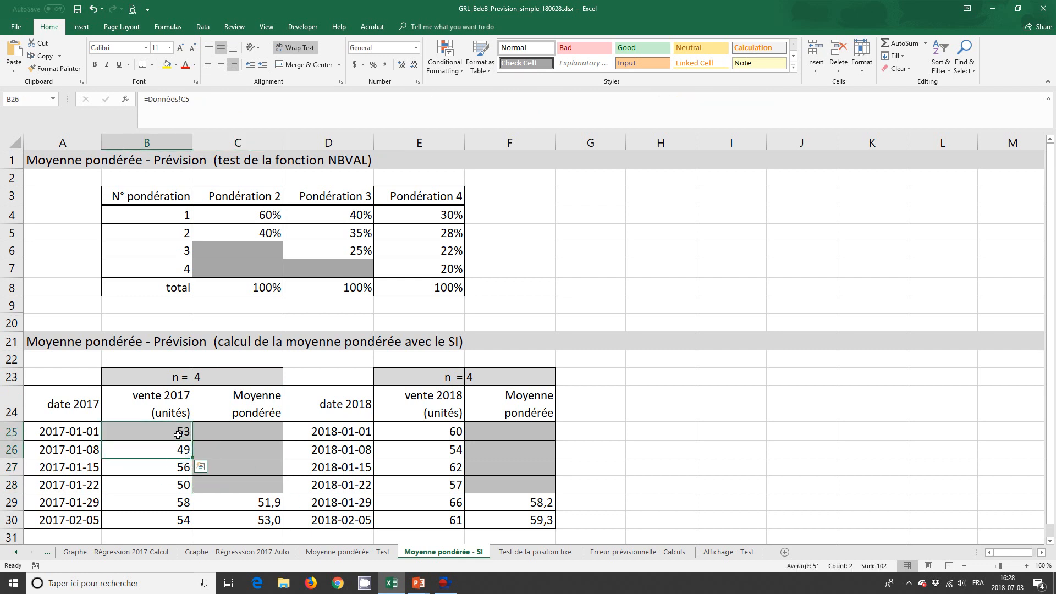
# Set the 2017 n parameter in C23 to 2 and switch to the PowerPoint slide on the function's logic
pyautogui.click(211, 385)
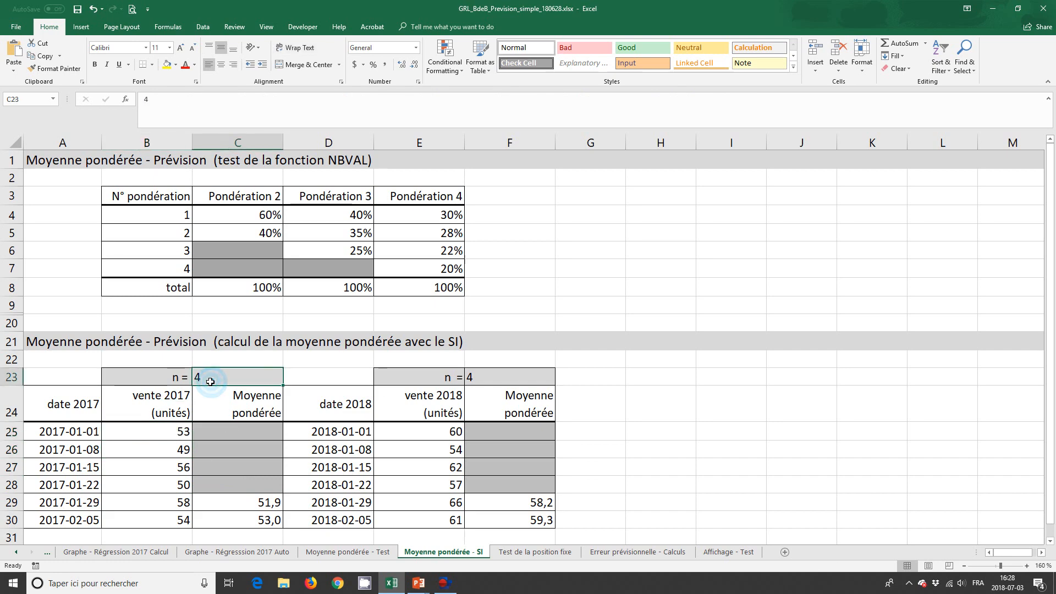
pyautogui.write('2')
pyautogui.press('Return')
pyautogui.hotkey('alt', 'Tab')
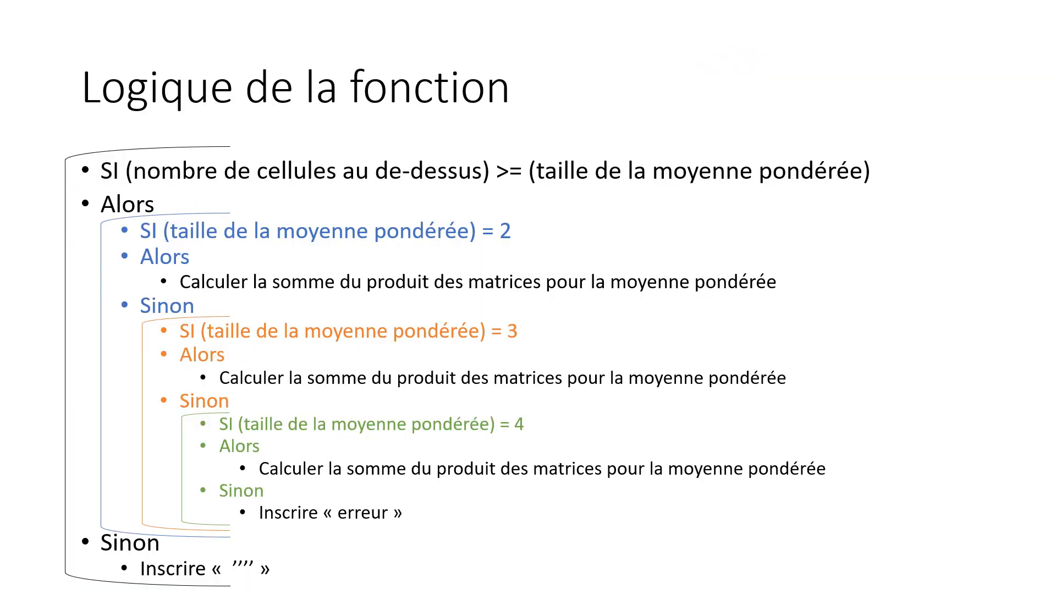
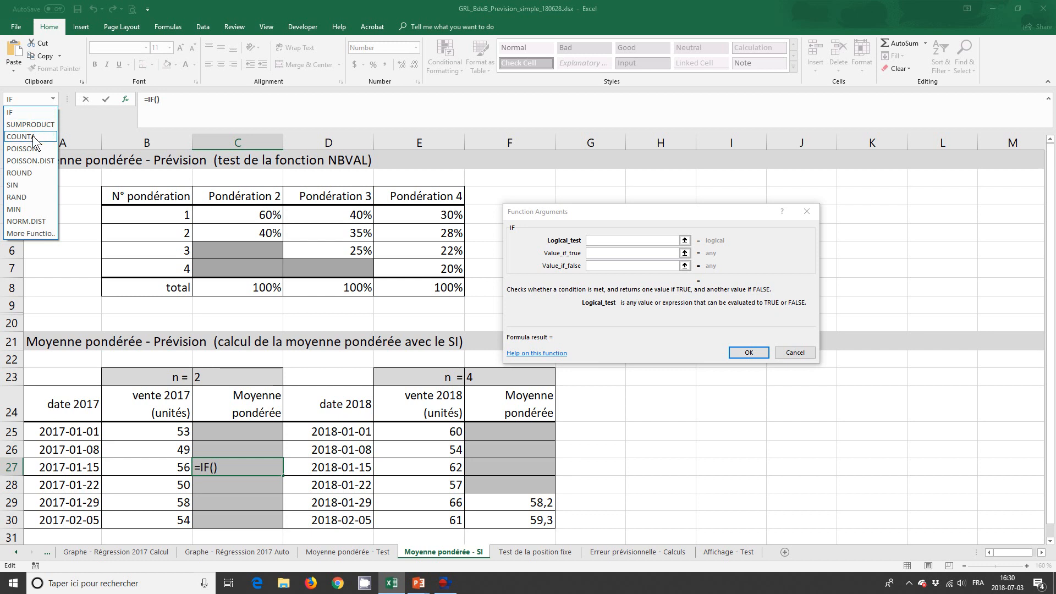
# Nest COUNTA in the logical test of C27's IF, counting B25:B26 with the start of the range fixed as $B$25
pyautogui.click(31, 137)
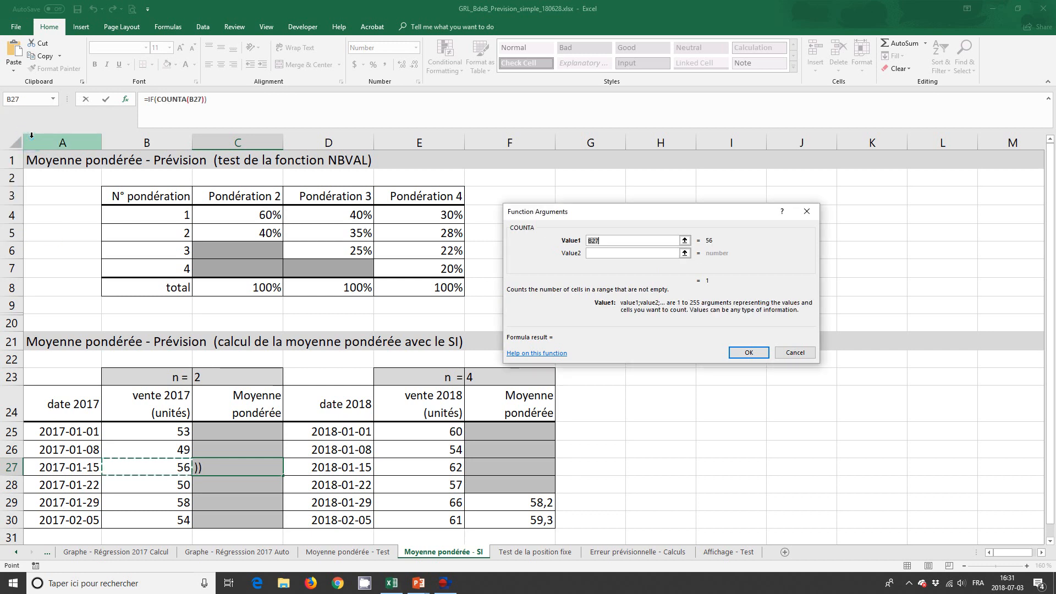
pyautogui.moveTo(165, 431); pyautogui.dragTo(163, 444)
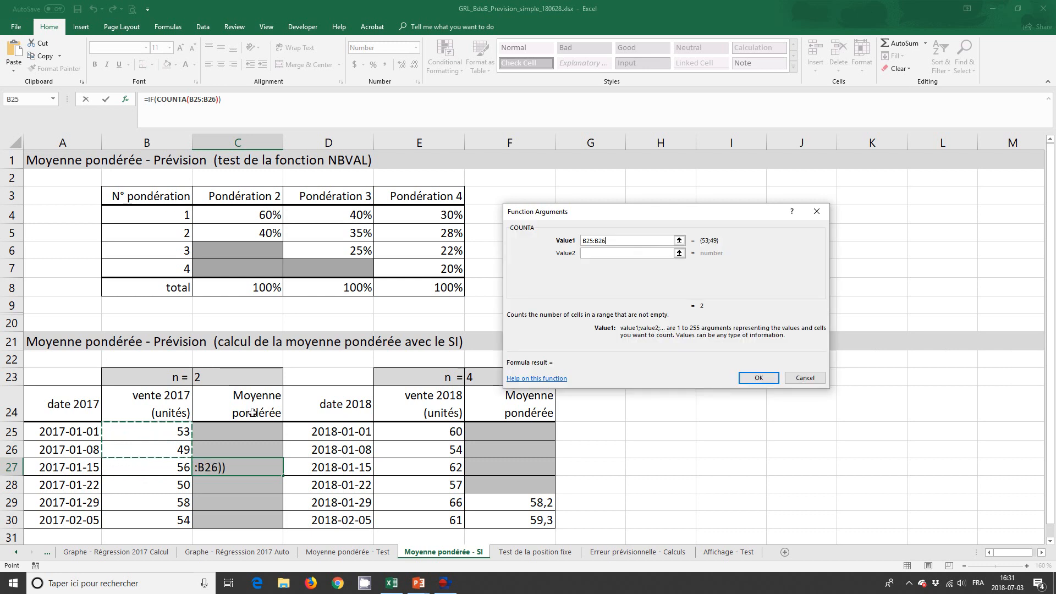
pyautogui.click(584, 240)
pyautogui.press('F4')
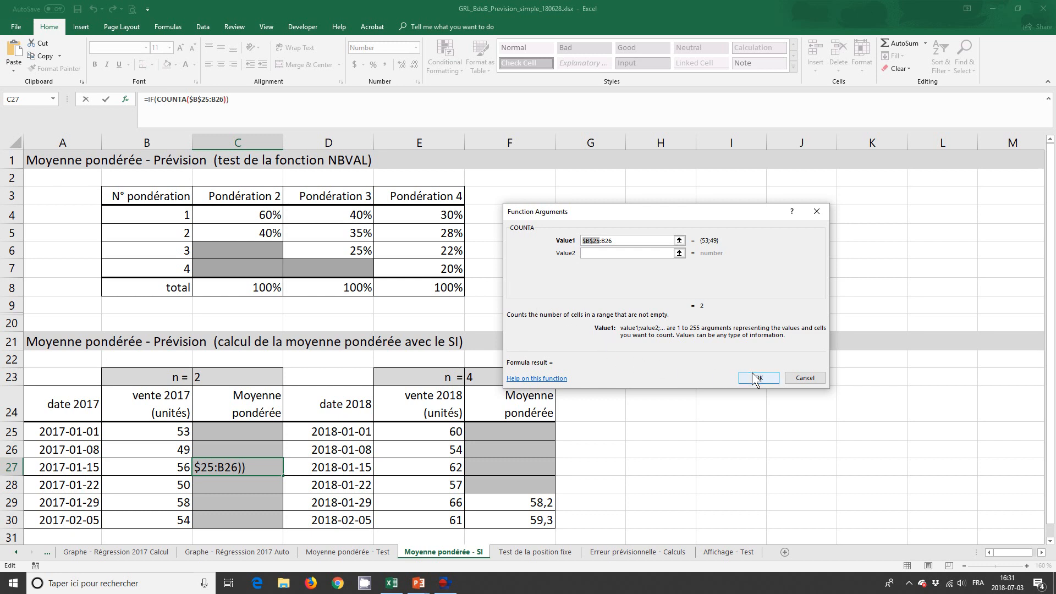
# Complete the outer IF's logical test by comparing the COUNTA with >= to the absolute n reference $C$23
pyautogui.click(148, 98)
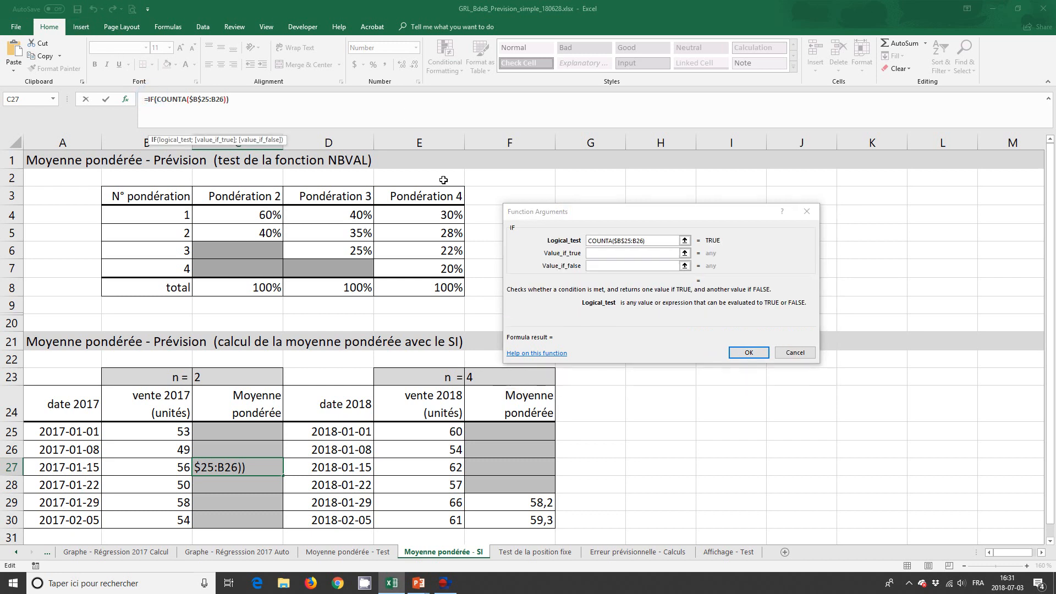
pyautogui.click(657, 240)
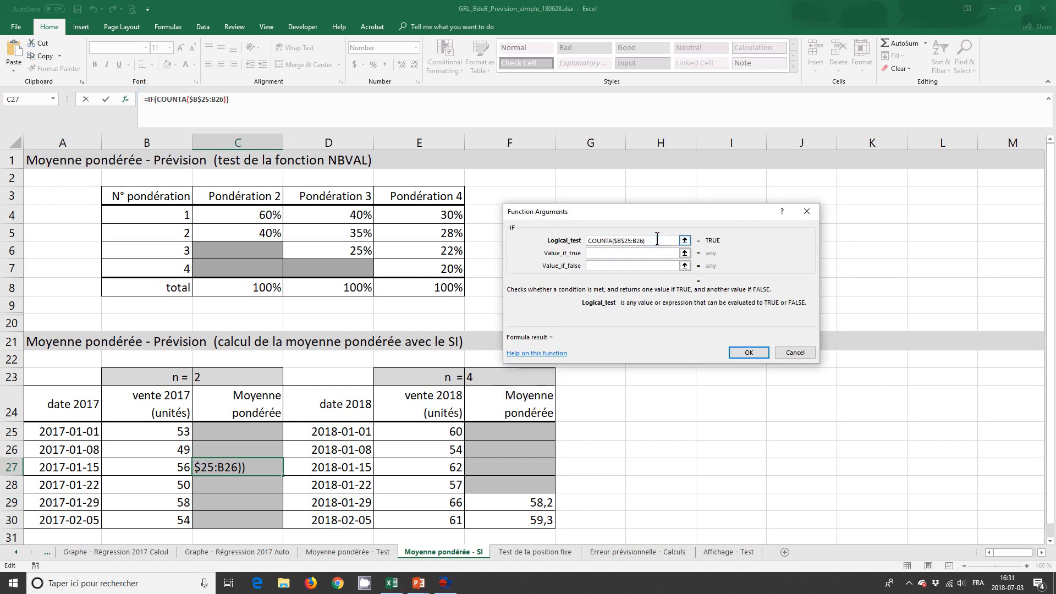
pyautogui.write('>=')
pyautogui.click(253, 375)
pyautogui.press('F4')
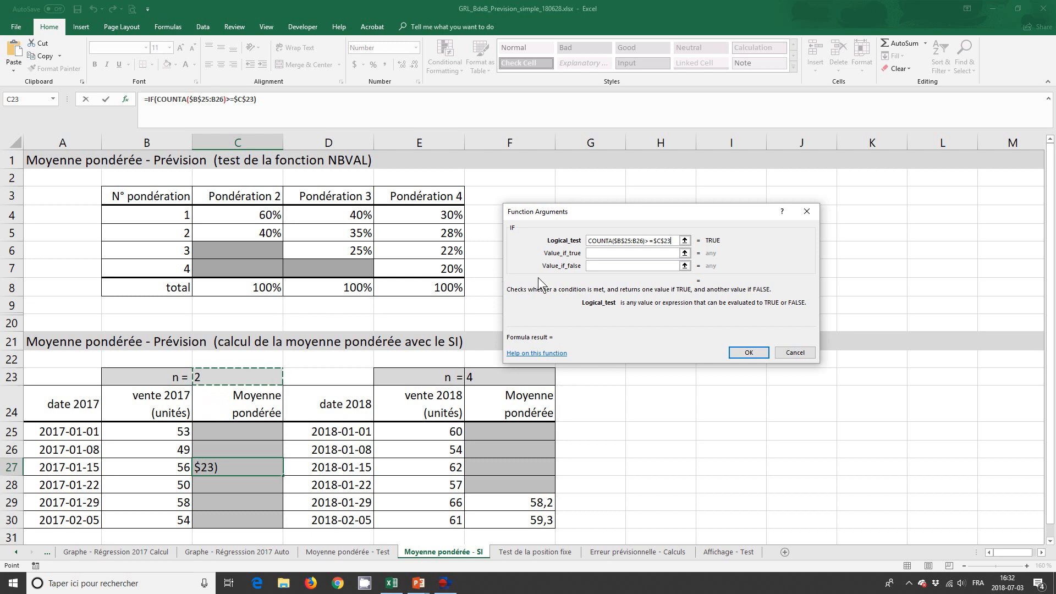
# Nest a second IF as the outer IF's value if true, with the logical test $C$23=2
pyautogui.click(587, 254)
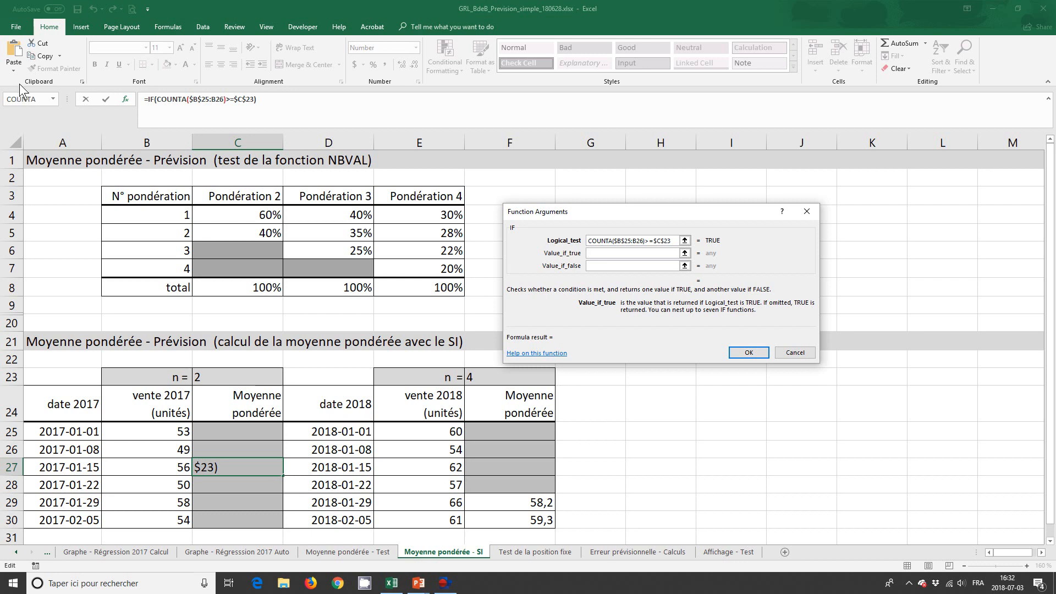
pyautogui.click(53, 99)
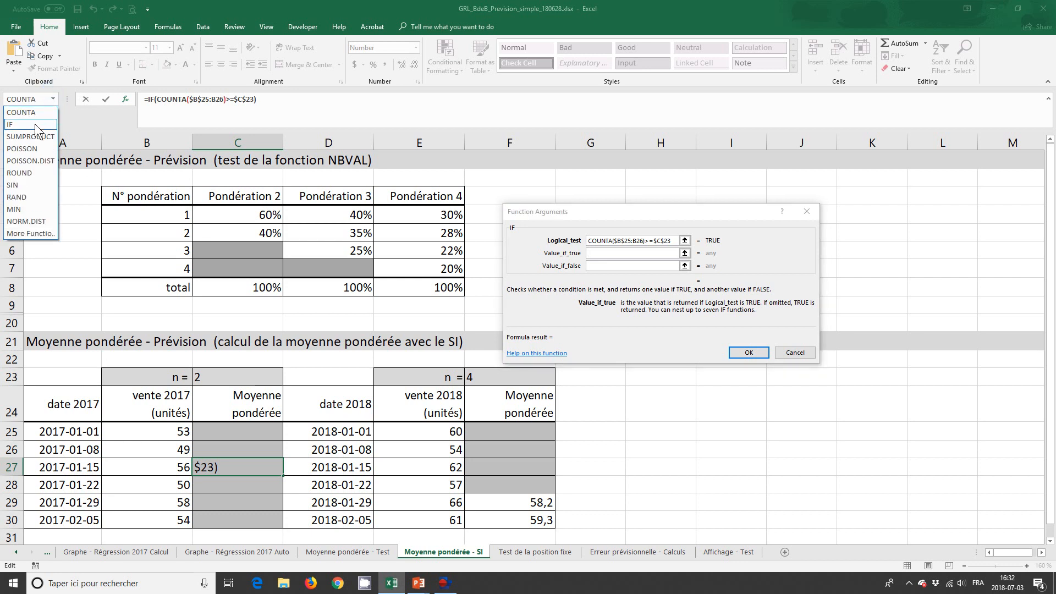
pyautogui.click(34, 123)
pyautogui.click(209, 374)
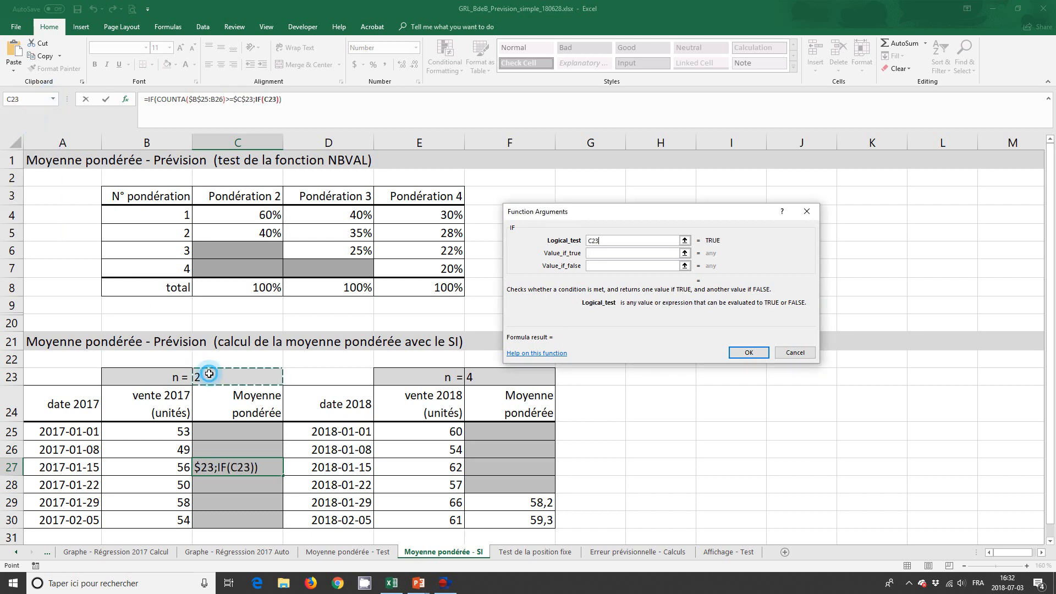
pyautogui.press('F4')
pyautogui.write('=2')
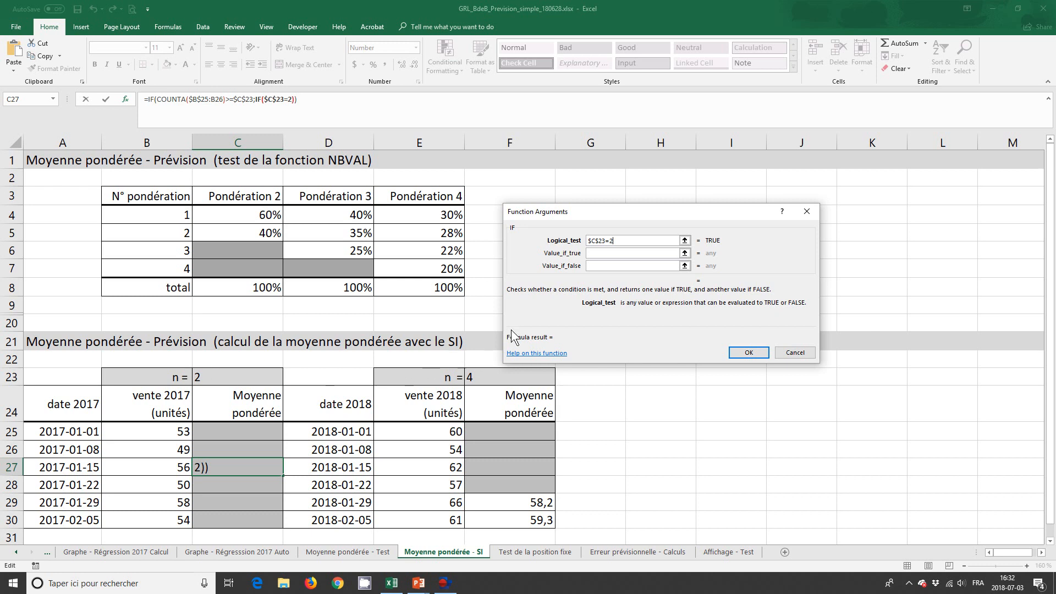
# Nest SUMPRODUCT as the value if true of the $C$23=2 IF, multiplying the absolute weights $C$4:$C$5 by the sales B25:B26
pyautogui.click(599, 253)
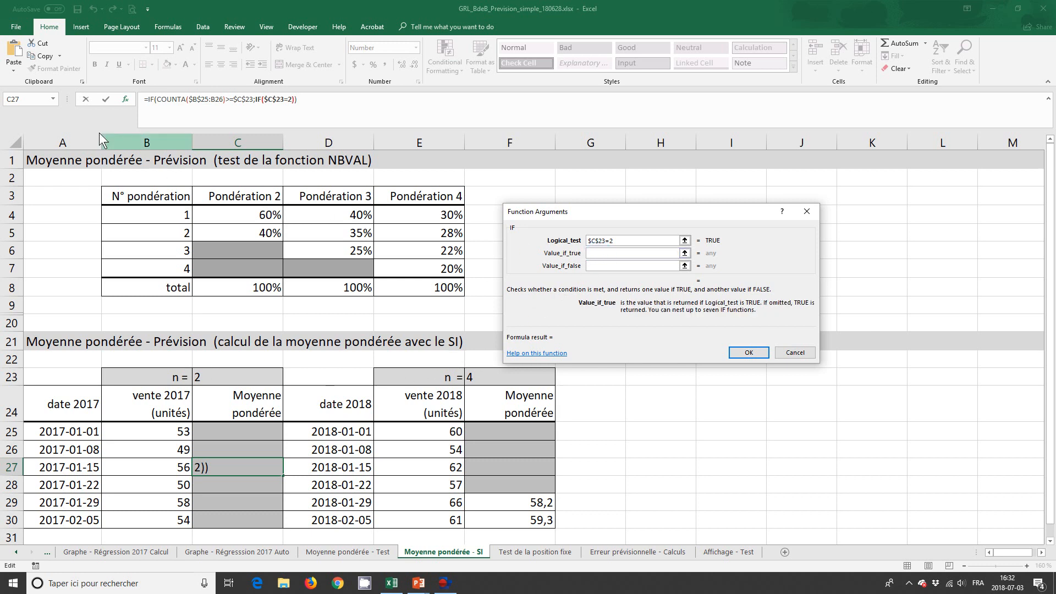
pyautogui.click(53, 99)
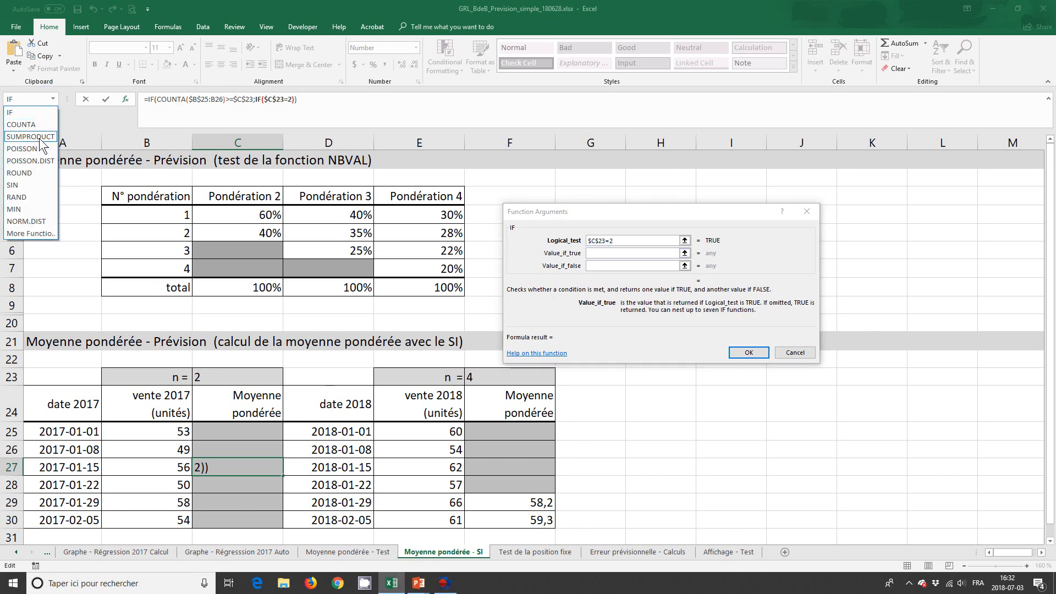
pyautogui.click(39, 137)
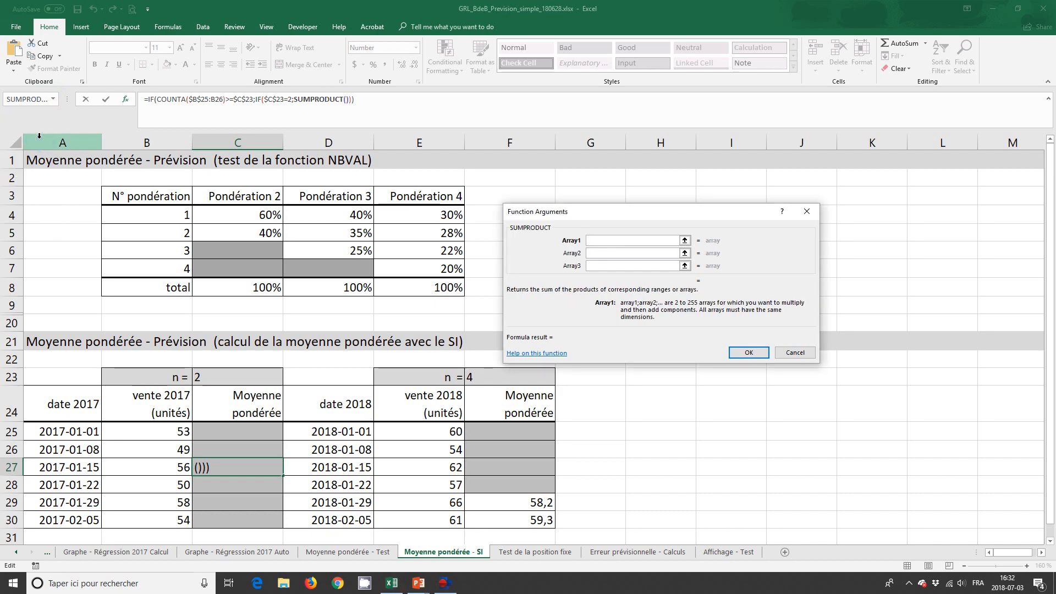
pyautogui.click(216, 216)
pyautogui.moveTo(215, 217); pyautogui.dragTo(215, 224)
pyautogui.press('F4')
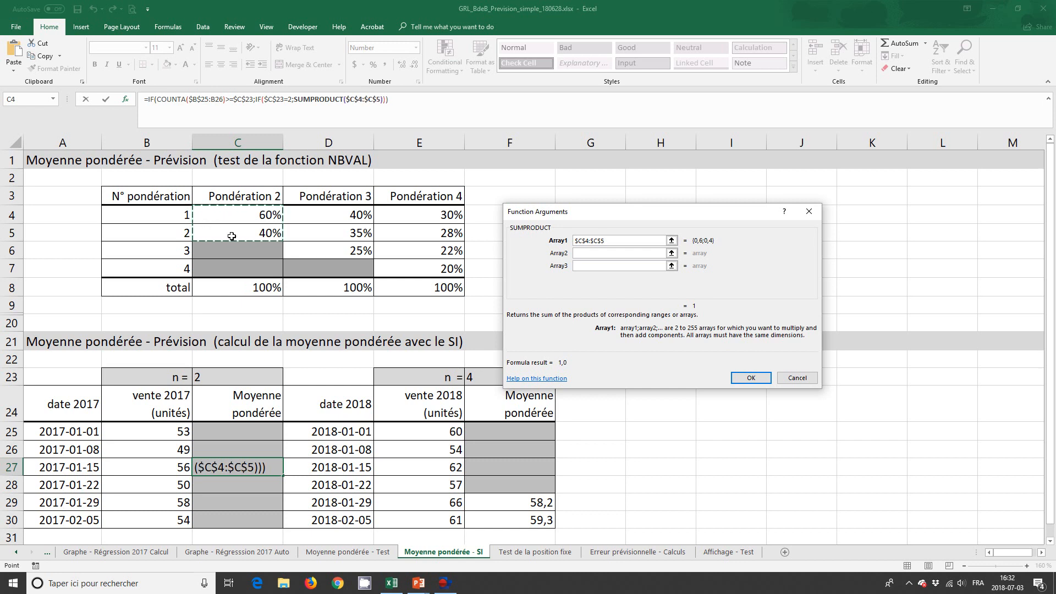
pyautogui.click(578, 254)
pyautogui.moveTo(163, 432); pyautogui.dragTo(165, 441)
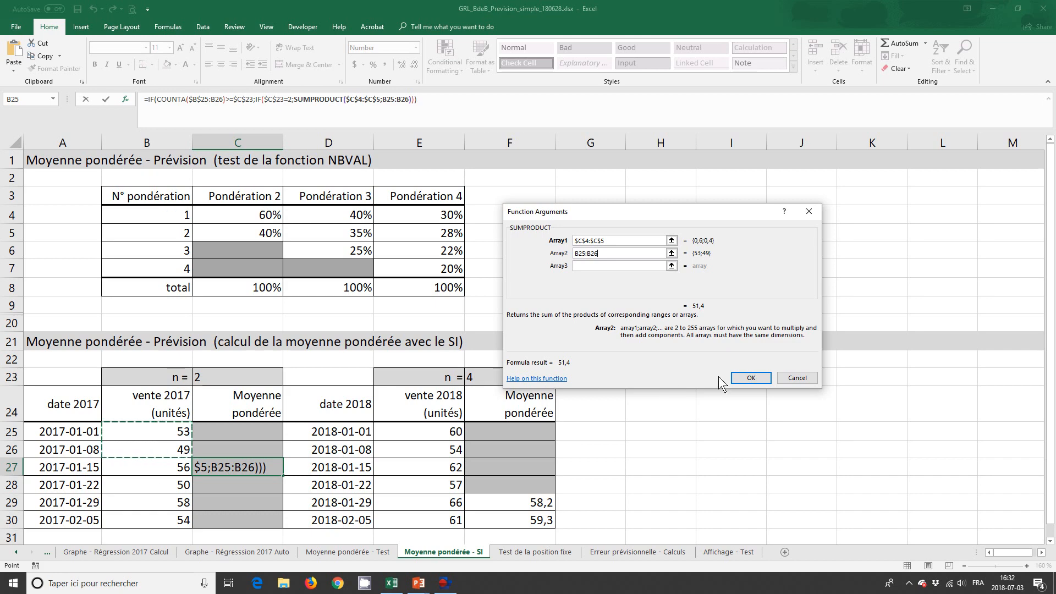
# Nest a third IF as the value if false of the $C$23=2 IF, with the logical test $C$23=3
pyautogui.click(259, 99)
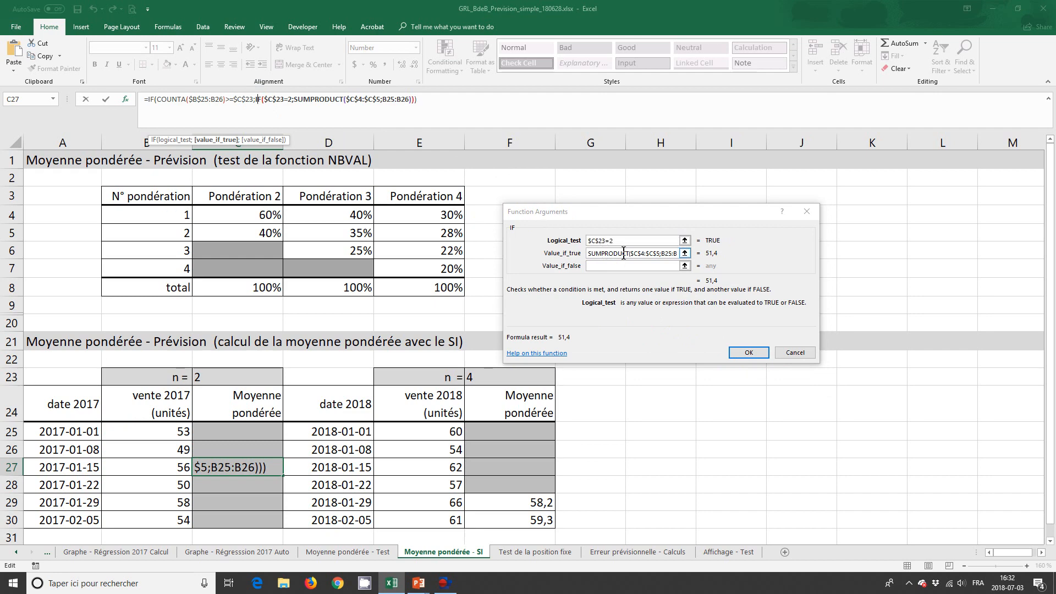
pyautogui.click(613, 266)
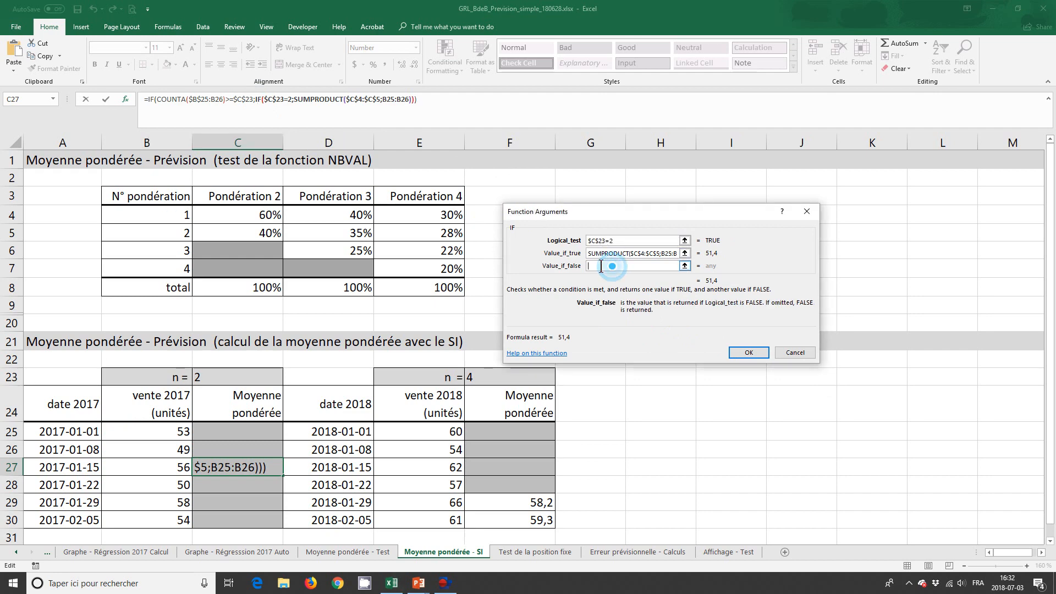
pyautogui.click(53, 98)
pyautogui.click(31, 124)
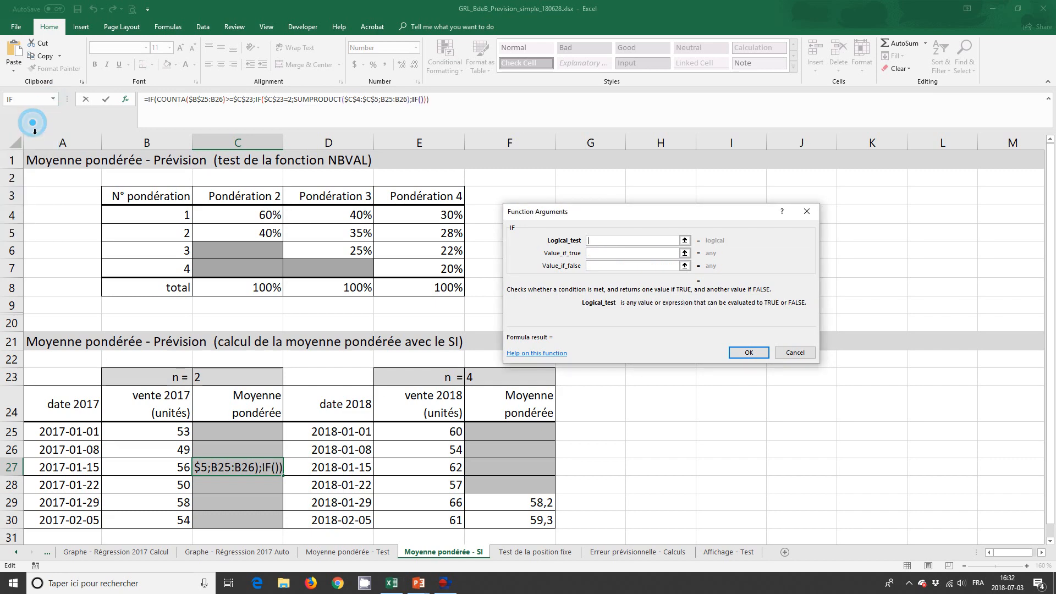
pyautogui.click(236, 383)
pyautogui.press('F4')
pyautogui.write('=3')
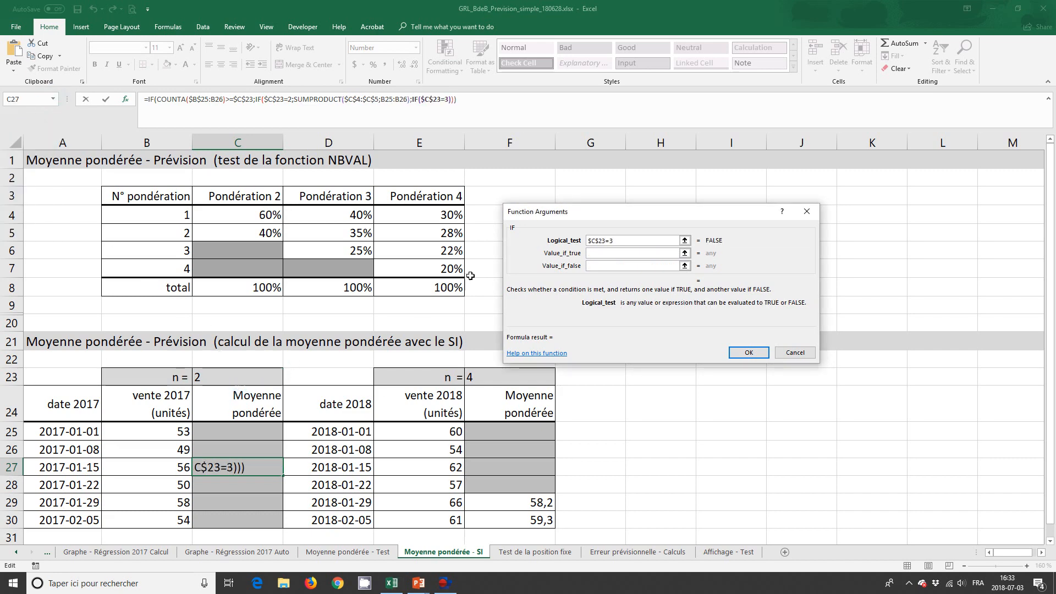
# Nest a SUMPRODUCT as the value if true of the $C$23=3 IF
pyautogui.click(589, 253)
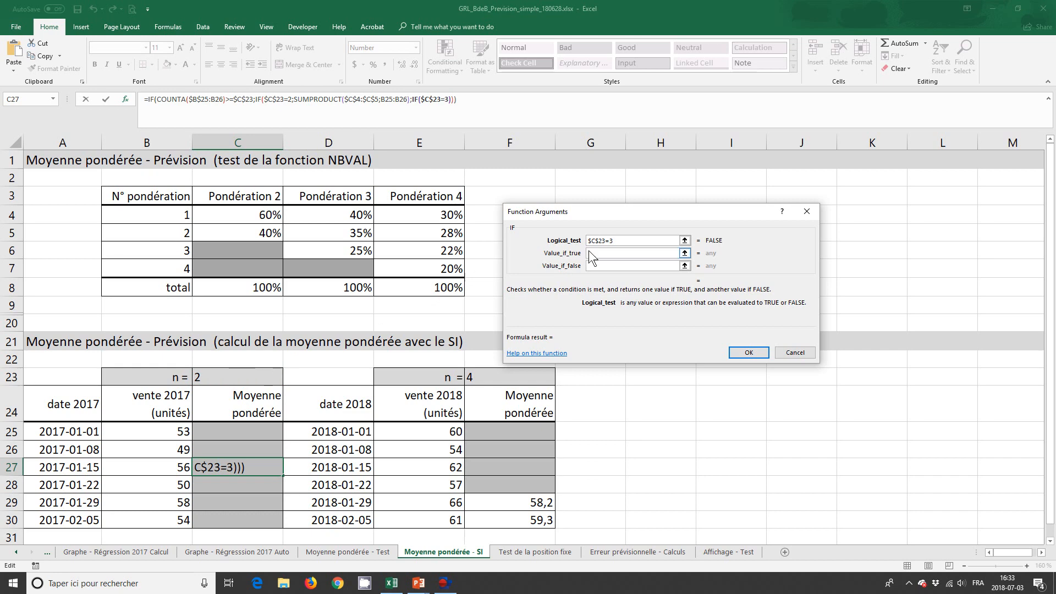
pyautogui.click(53, 100)
pyautogui.click(40, 122)
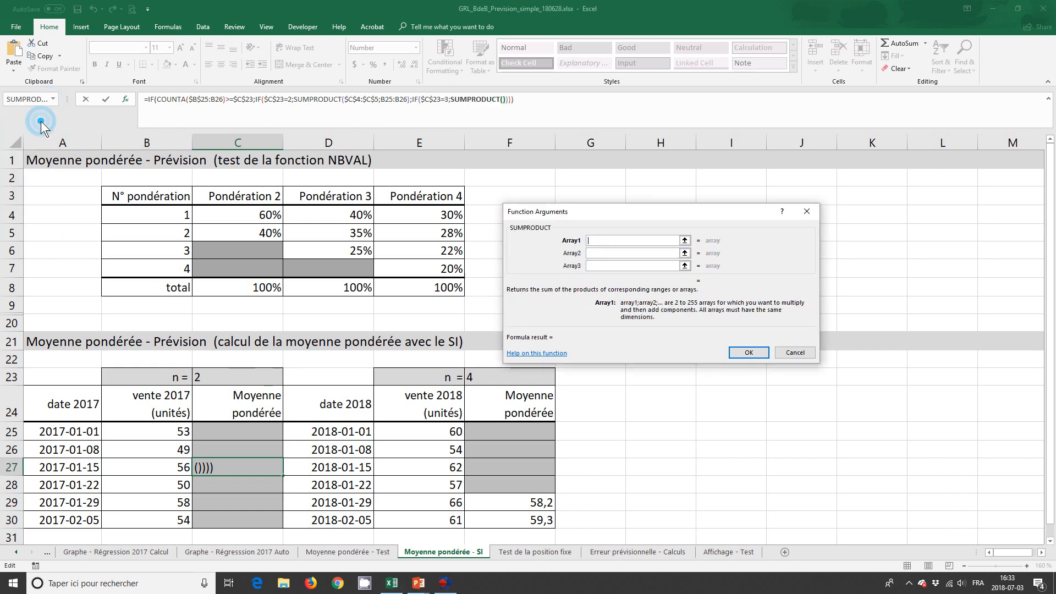
pyautogui.moveTo(342, 218); pyautogui.dragTo(349, 246)
pyautogui.press('F4')
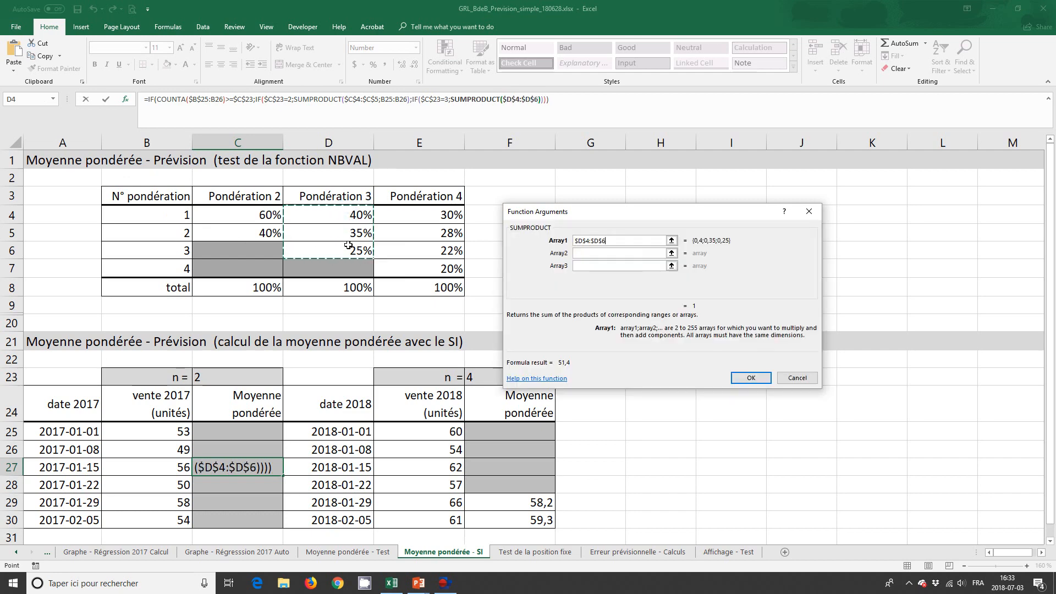
pyautogui.click(145, 450)
pyautogui.moveTo(145, 450); pyautogui.dragTo(147, 407)
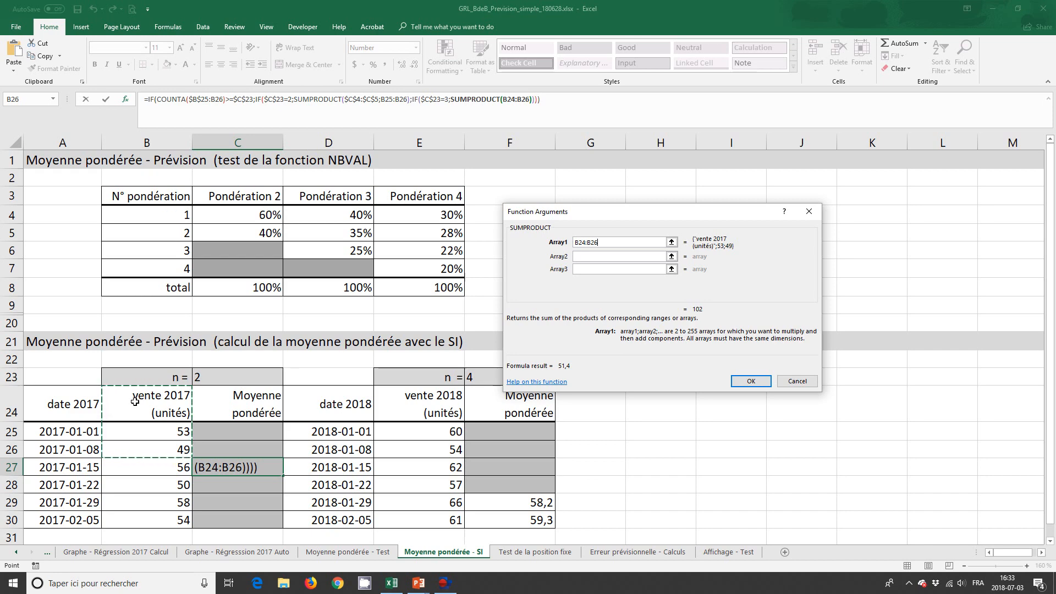
pyautogui.press('BackSpace')
pyautogui.press('BackSpace')
pyautogui.press('BackSpace')
pyautogui.press('BackSpace')
pyautogui.press('BackSpace')
pyautogui.press('BackSpace')
pyautogui.press('BackSpace')
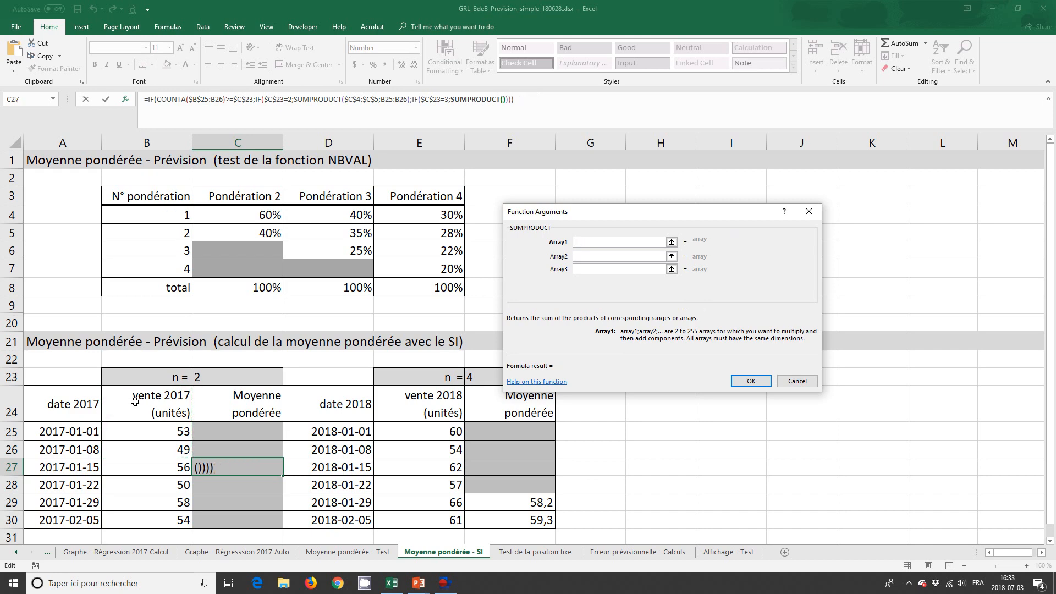
# Give the SUMPRODUCT for n=3 the absolute weights $D$4:$D$6 as first array and B24:B26 as second array
pyautogui.moveTo(302, 219); pyautogui.dragTo(305, 248)
pyautogui.press('F4')
pyautogui.press('Tab')
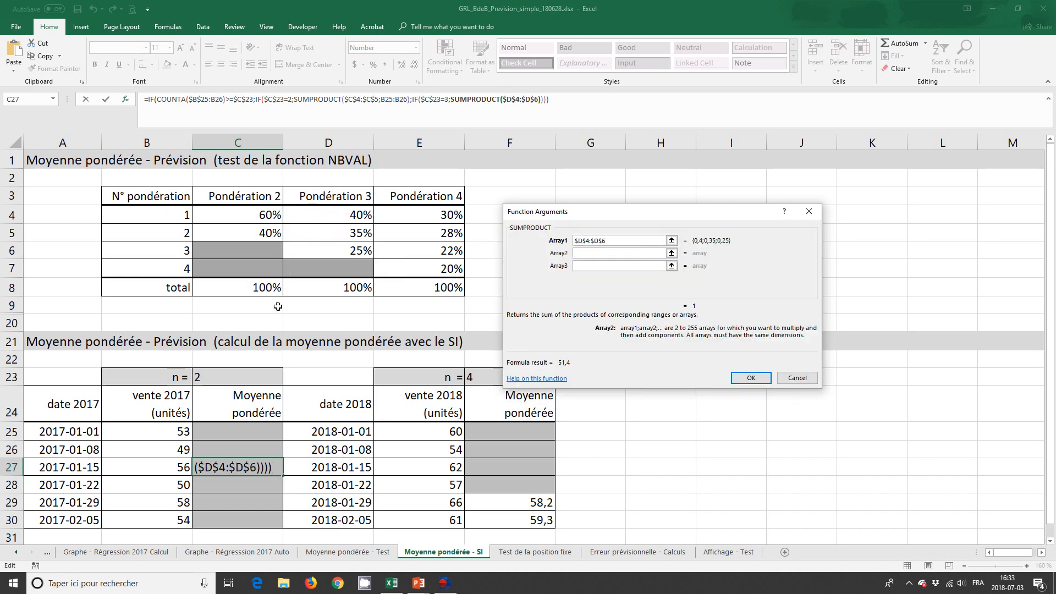
pyautogui.click(167, 447)
pyautogui.moveTo(167, 447); pyautogui.dragTo(165, 406)
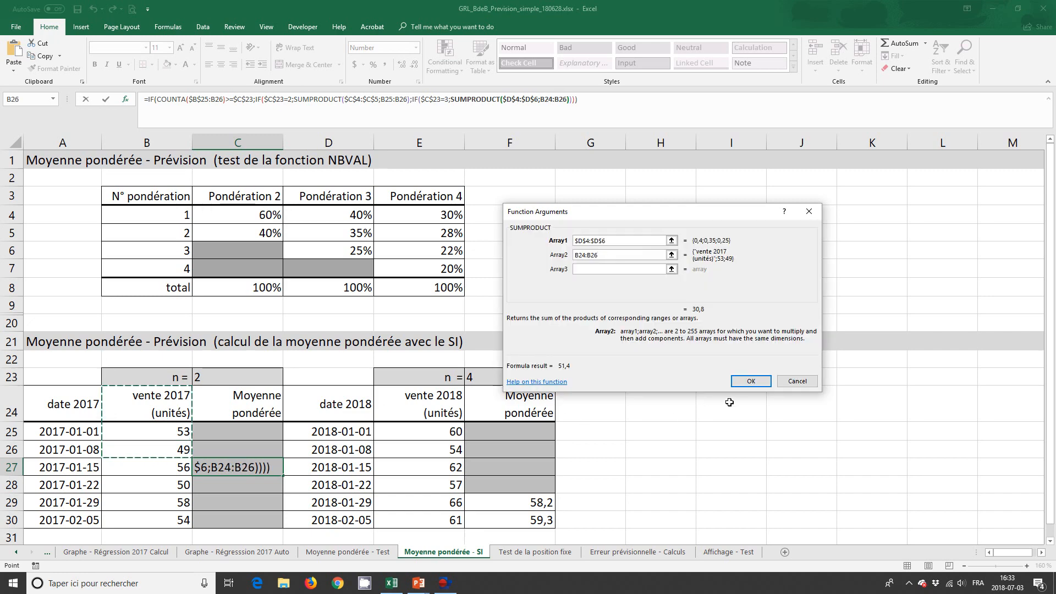
# Nest a fourth IF as the value if false of the $C$23=3 IF, with the logical test $C$23=4
pyautogui.click(415, 99)
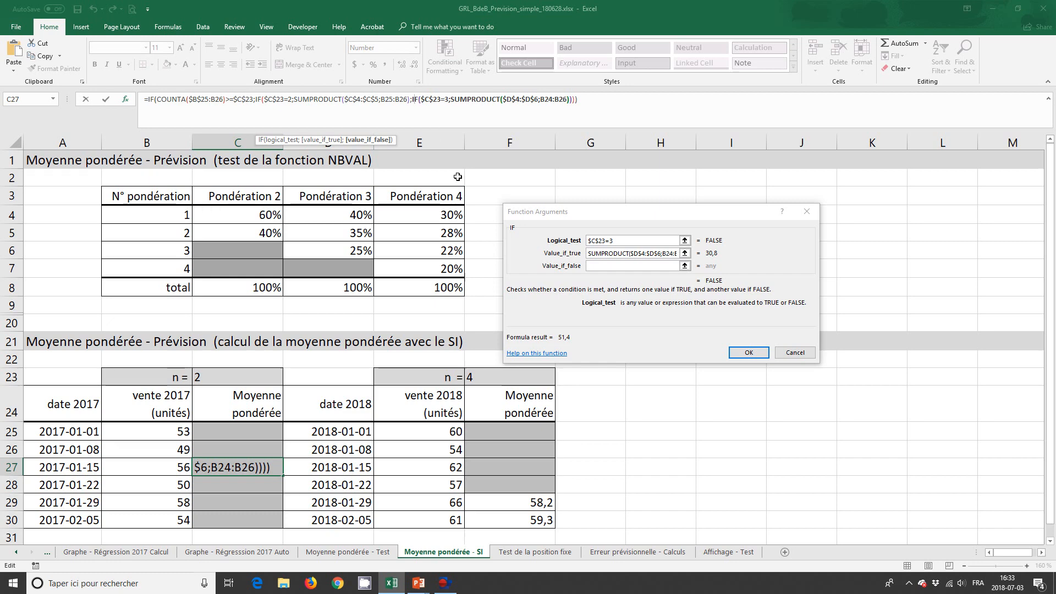
pyautogui.click(593, 266)
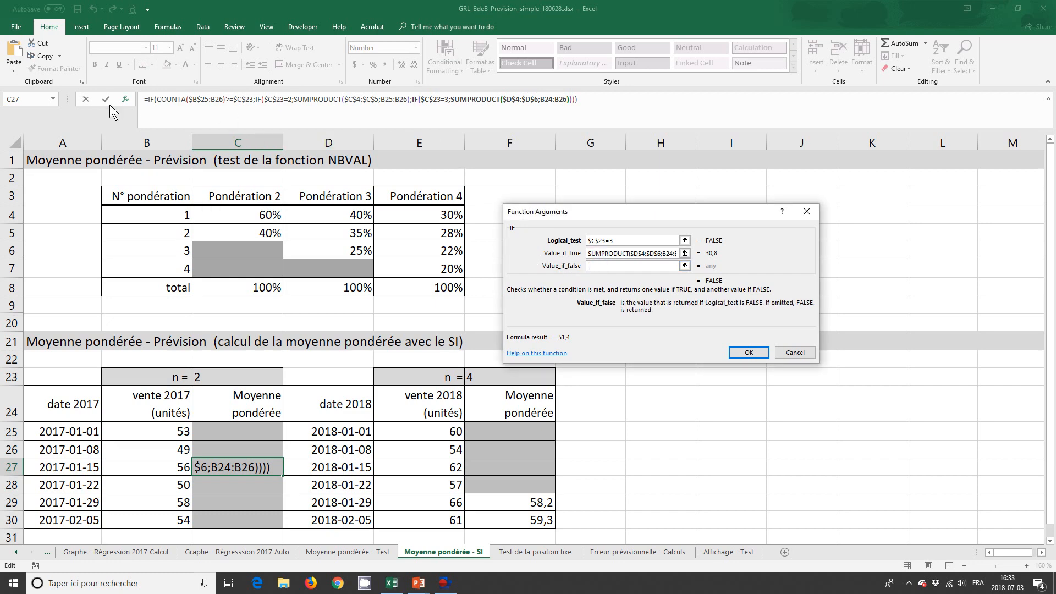
pyautogui.click(53, 99)
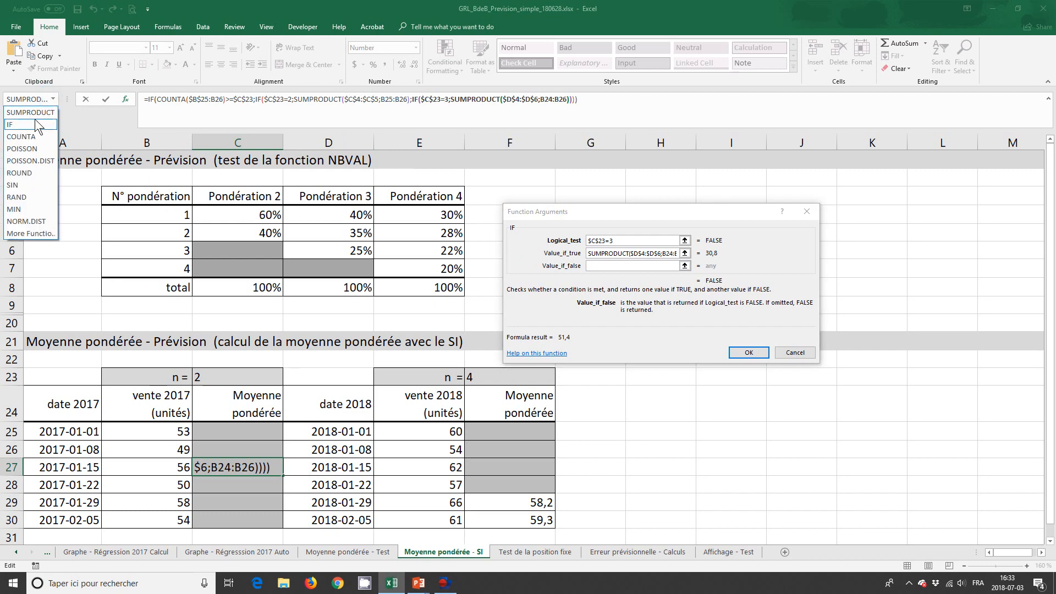
pyautogui.click(34, 120)
pyautogui.click(211, 379)
pyautogui.press('F4')
pyautogui.write('=4')
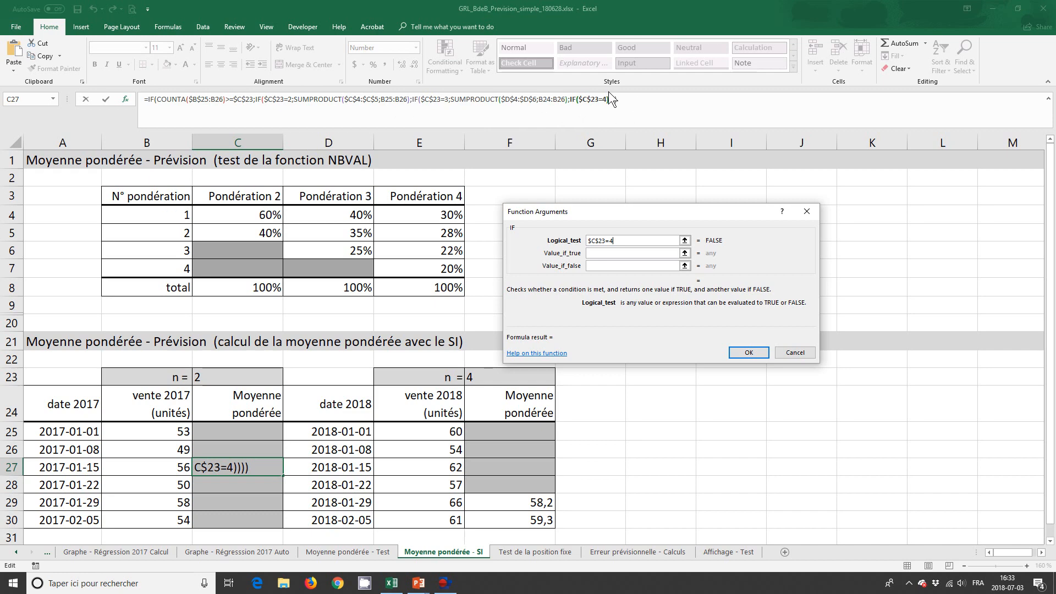
# Nest a SUMPRODUCT as the value if true of the $C$23=4 IF
pyautogui.click(594, 254)
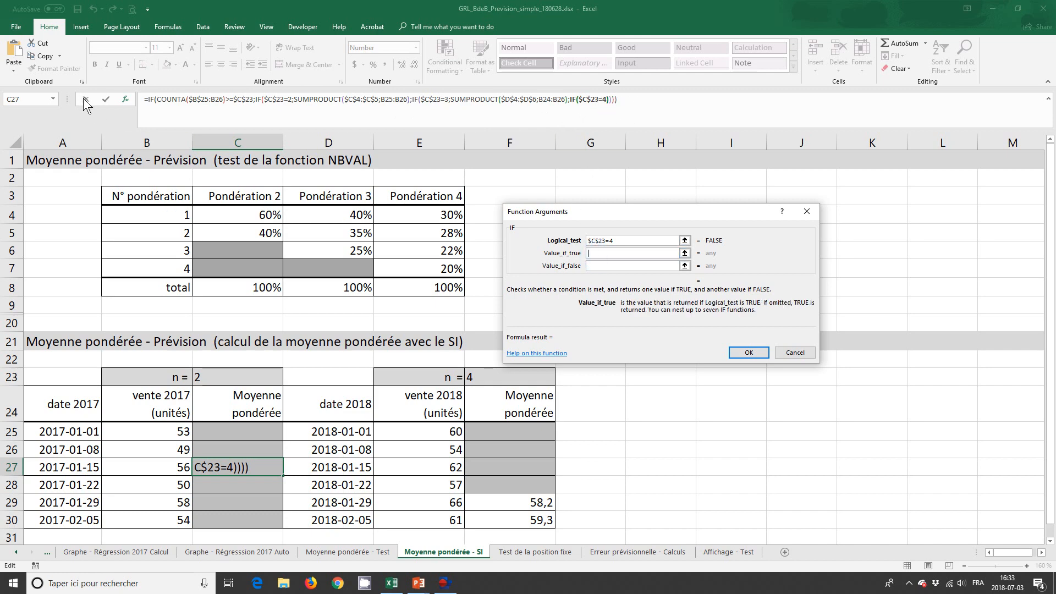
pyautogui.click(52, 99)
pyautogui.click(47, 125)
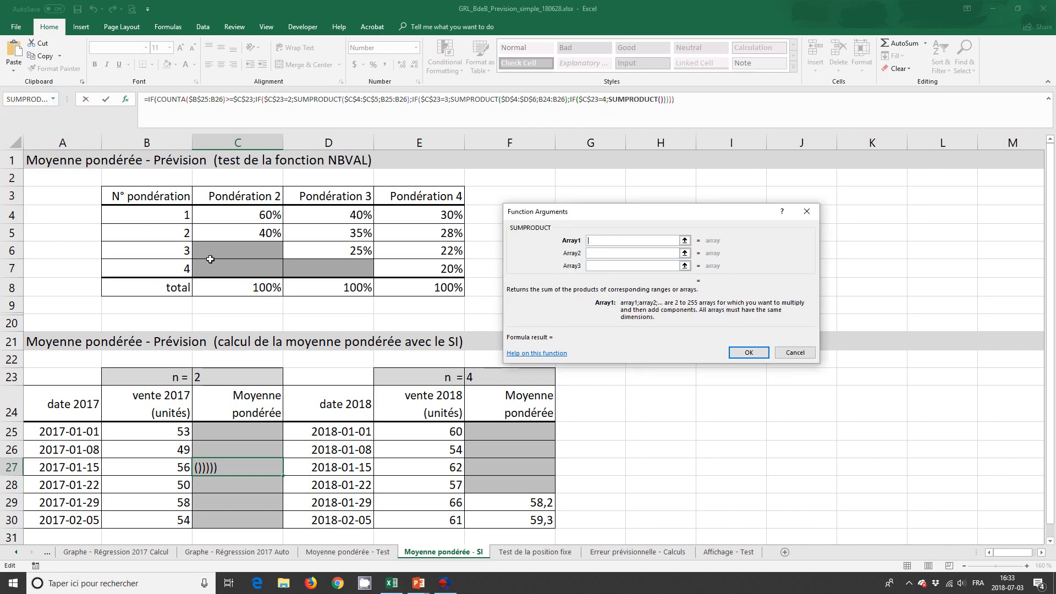
pyautogui.moveTo(402, 215); pyautogui.dragTo(404, 265)
pyautogui.press('F4')
pyautogui.write('#')
pyautogui.press('Tab')
pyautogui.moveTo(614, 241); pyautogui.dragTo(535, 240)
pyautogui.press('Delete')
# Give the SUMPRODUCT for n=4 the absolute weights $E$4:$E$7 as first array and B23:B26 as second array
pyautogui.moveTo(447, 213); pyautogui.dragTo(442, 261)
pyautogui.press('F4')
pyautogui.press('Tab')
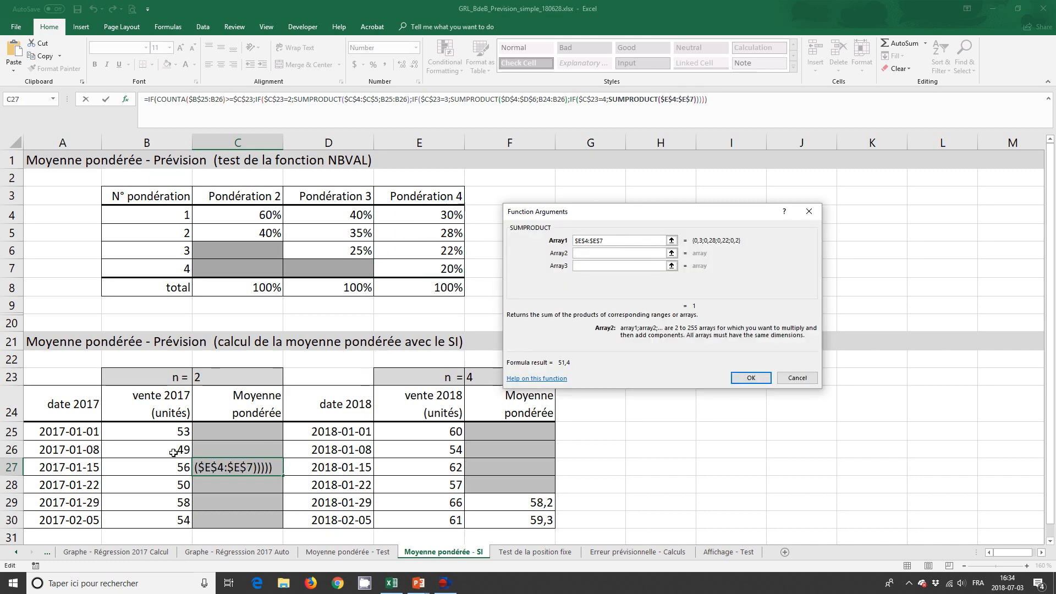
pyautogui.moveTo(172, 452); pyautogui.dragTo(176, 383)
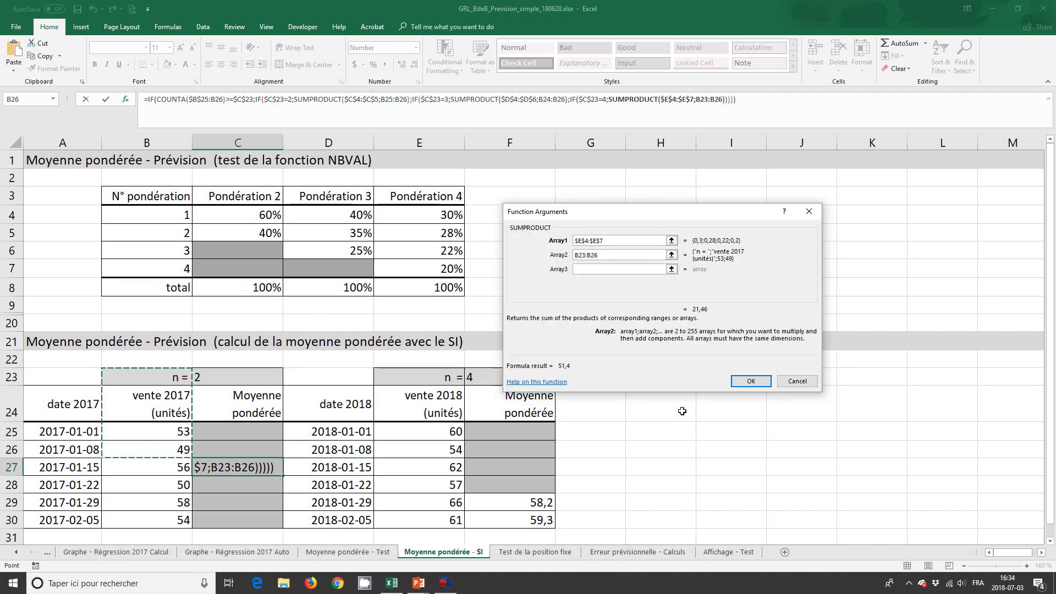
# Check the PowerPoint logic slide and set the value if false of the $C$23=4 IF to "erreur"
pyautogui.click(574, 101)
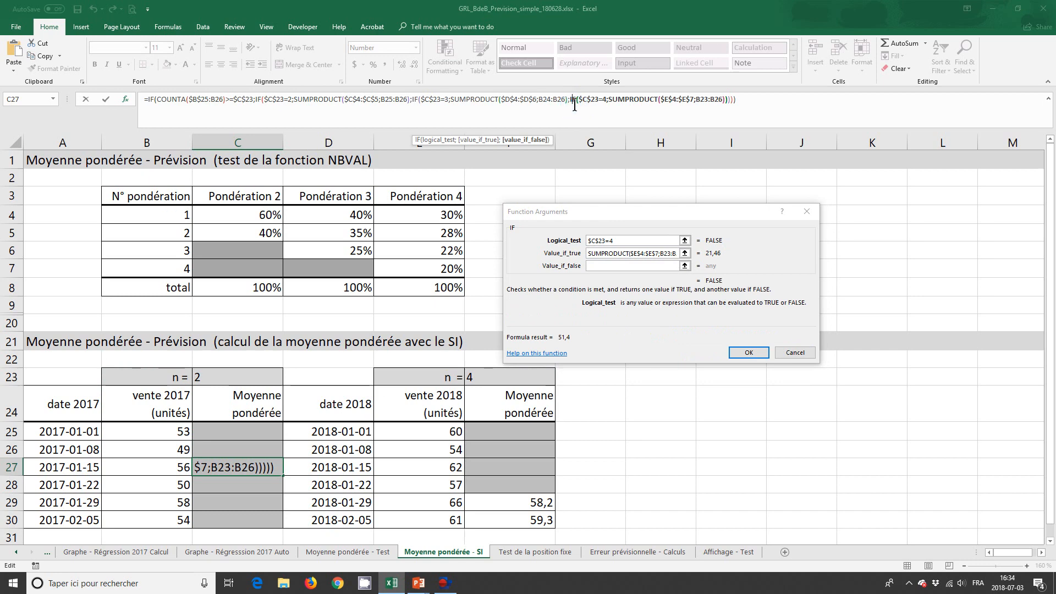
pyautogui.click(608, 266)
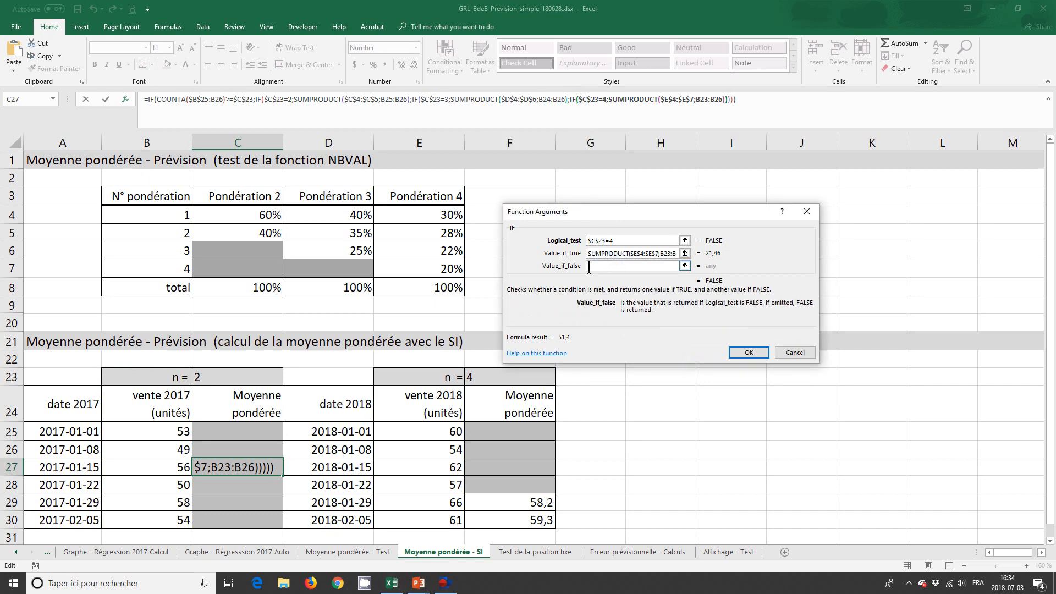
pyautogui.hotkey('alt', 'Tab')
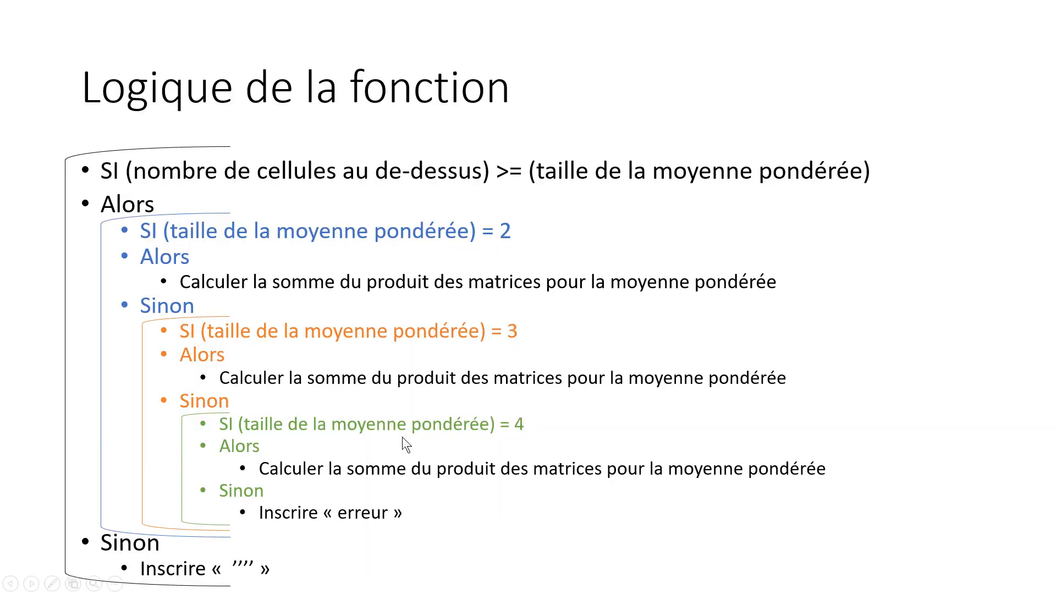
pyautogui.hotkey('alt', 'Tab')
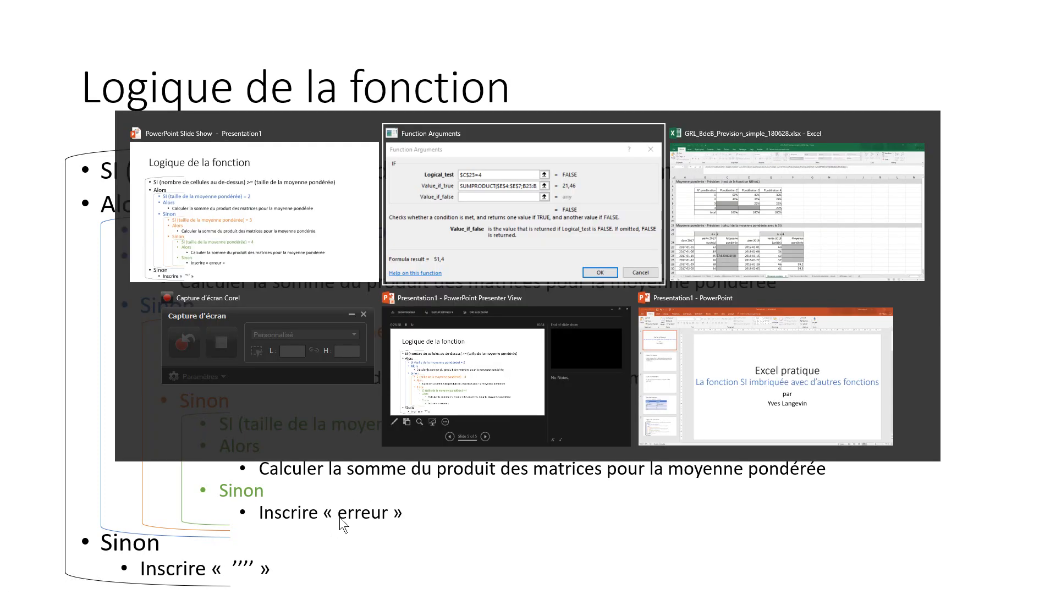
pyautogui.write('"erreur"')
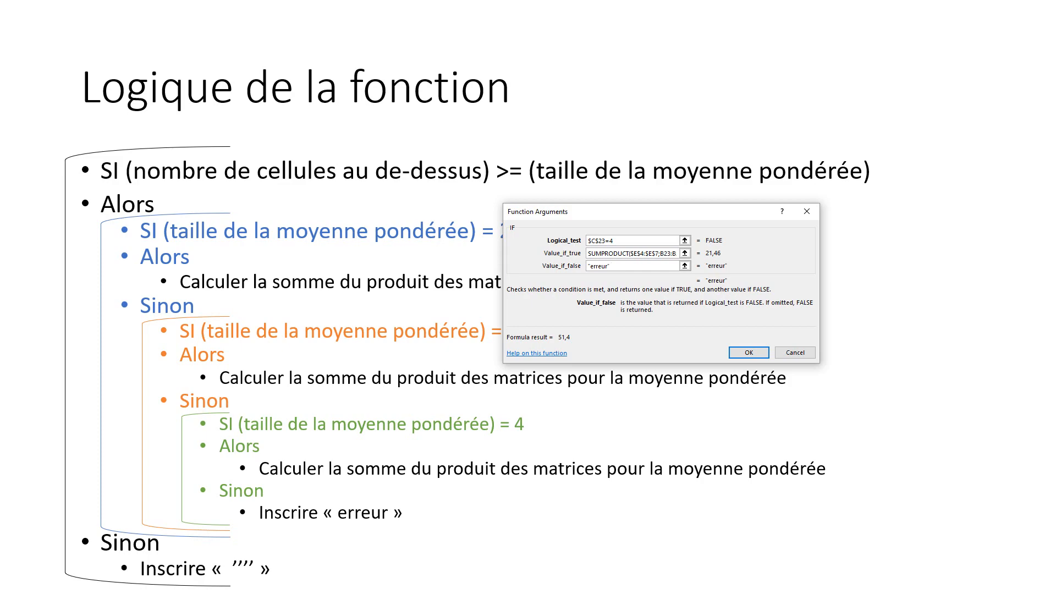
pyautogui.hotkey('alt', 'Tab')
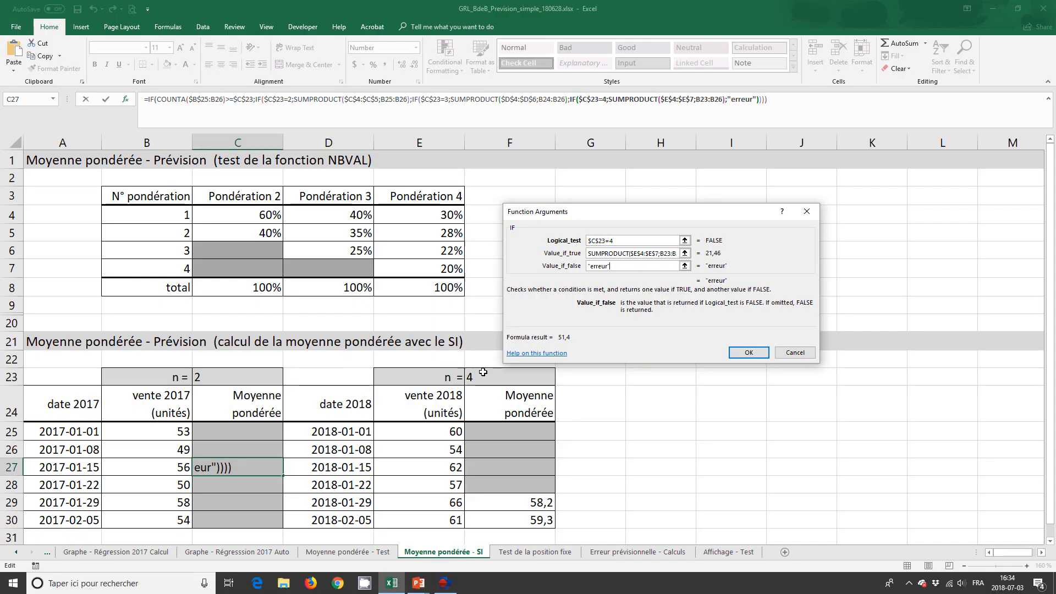
# Set the outer IF's value if false to an empty text "" and fill the completed C27 formula down to C30
pyautogui.click(152, 101)
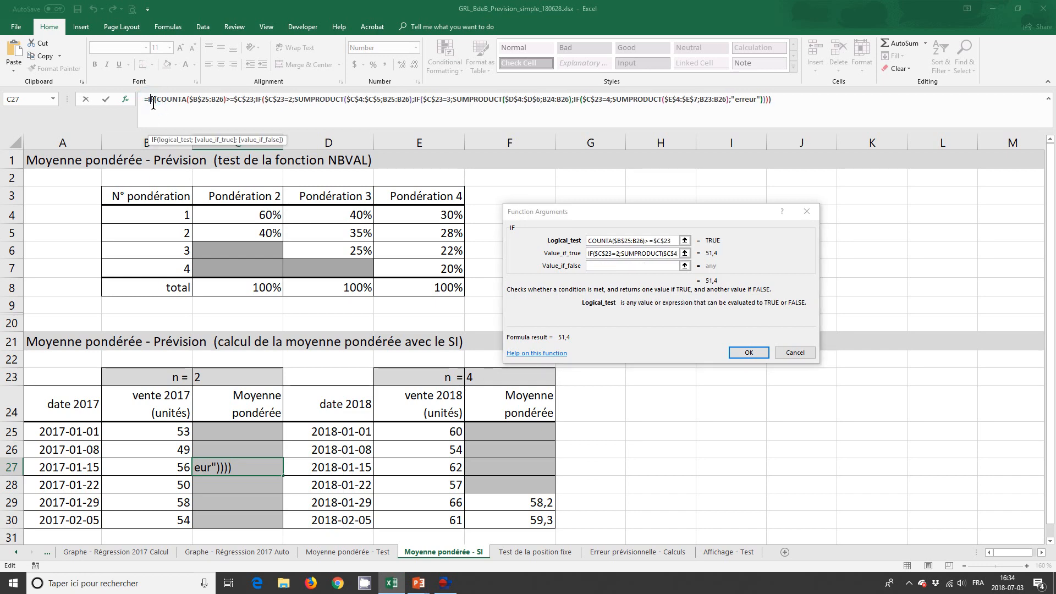
pyautogui.click(588, 265)
pyautogui.write('""')
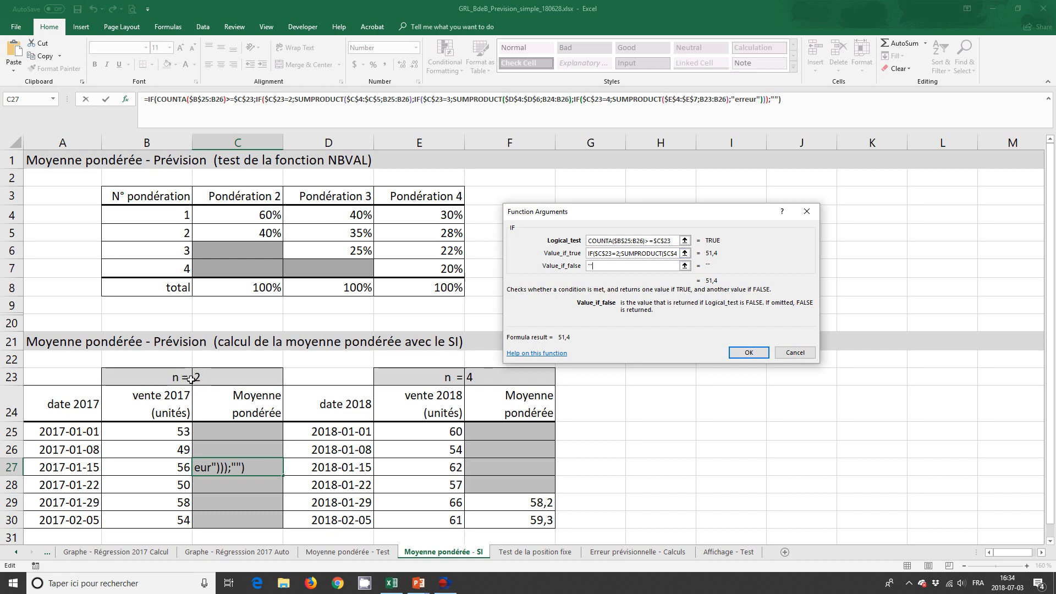
pyautogui.click(738, 354)
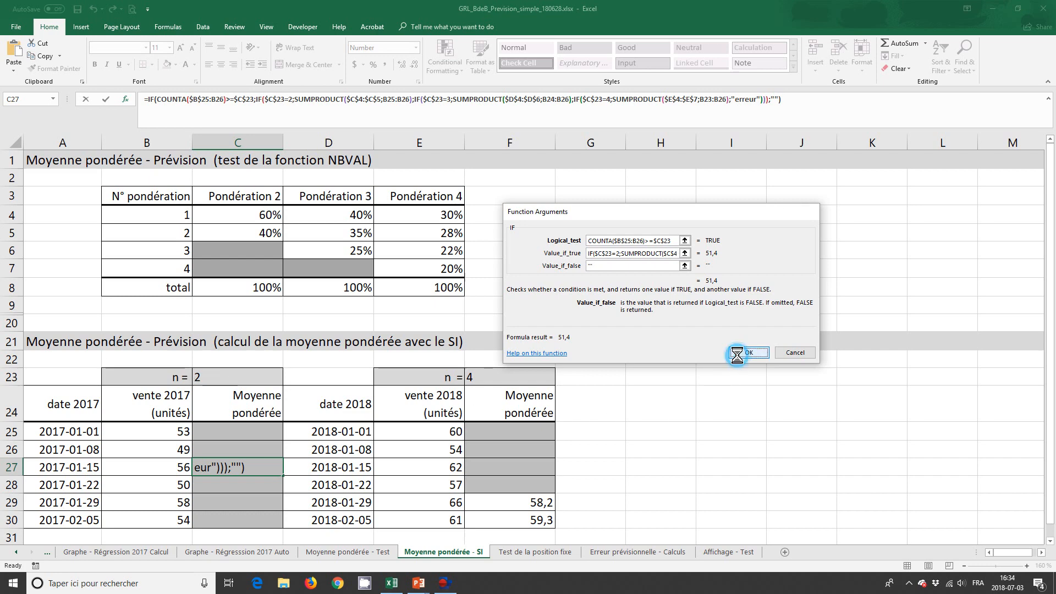
pyautogui.moveTo(282, 476); pyautogui.dragTo(279, 527)
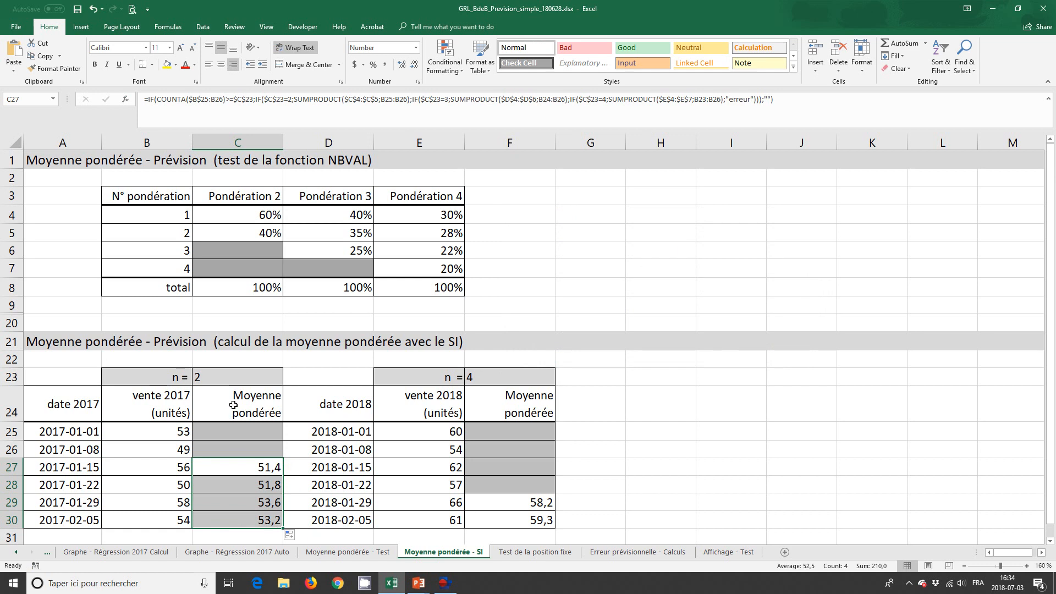
# Test the weighted-average formula with n in C23 set to 3 and check the 2017-01-22 row
pyautogui.click(227, 379)
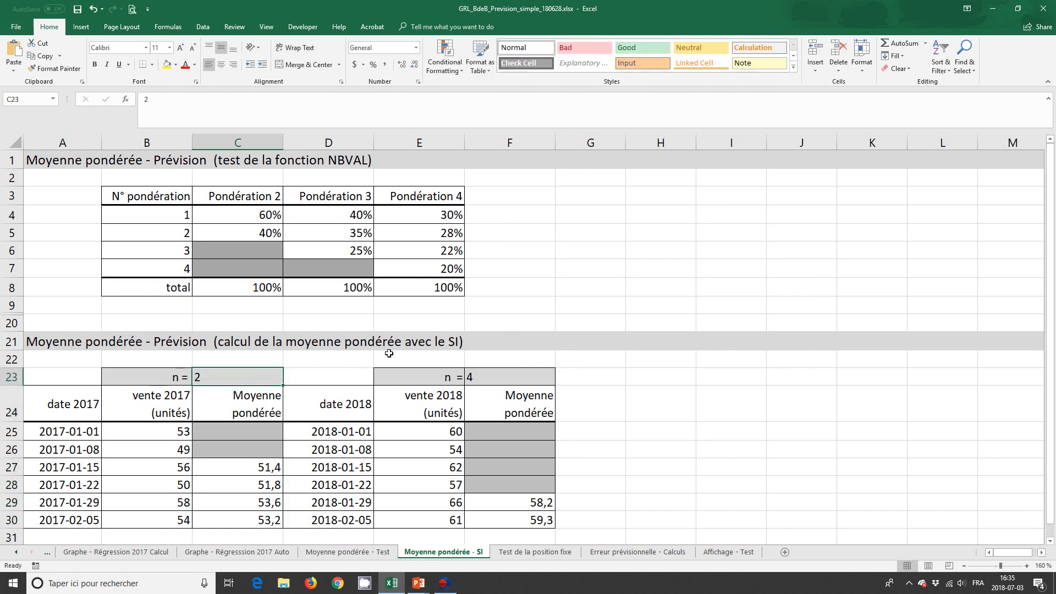
pyautogui.write('3')
pyautogui.press('Return')
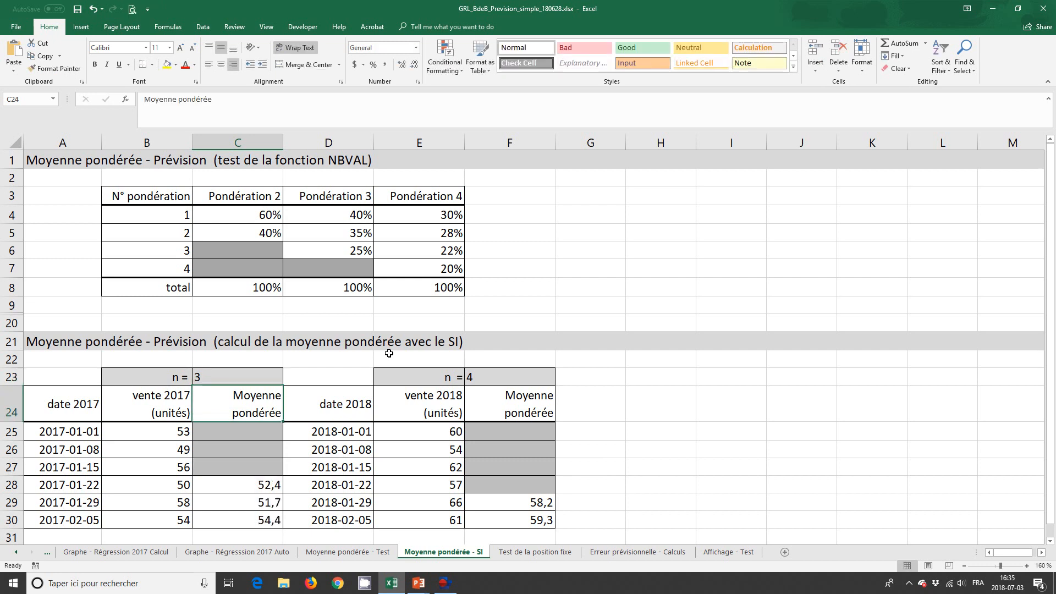
pyautogui.moveTo(251, 484); pyautogui.dragTo(99, 488)
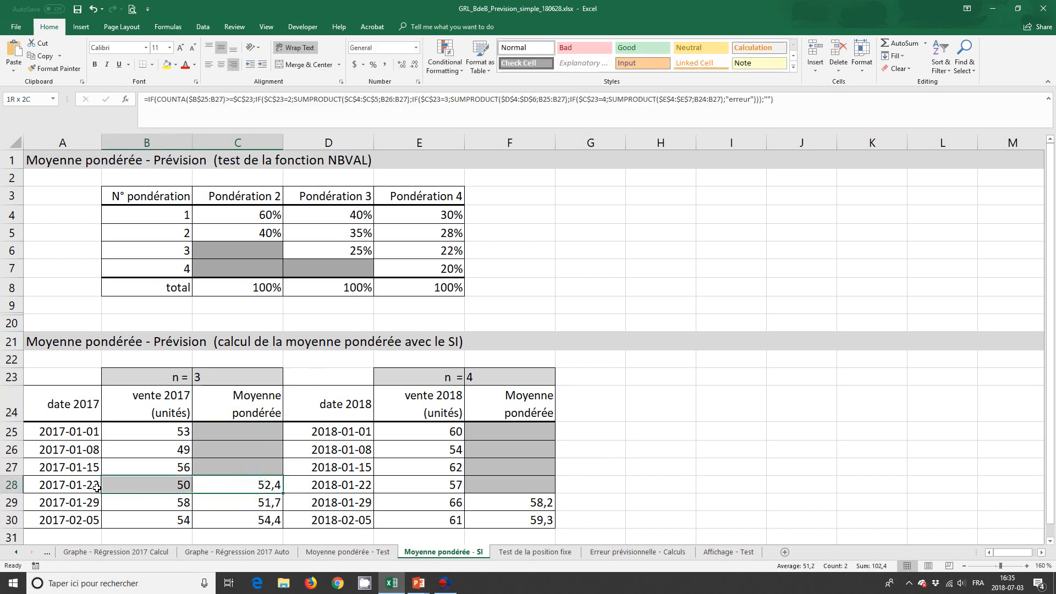
# Test the weighted-average formula with n in C23 set to 4 and check the 2017-01-29 row
pyautogui.click(209, 388)
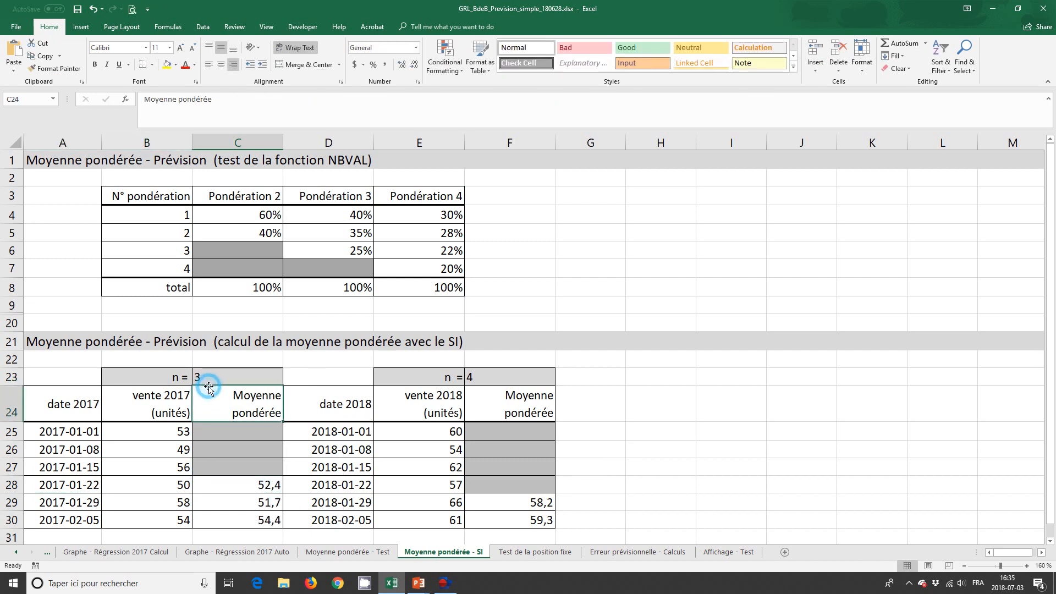
pyautogui.click(209, 378)
pyautogui.write('4')
pyautogui.press('Return')
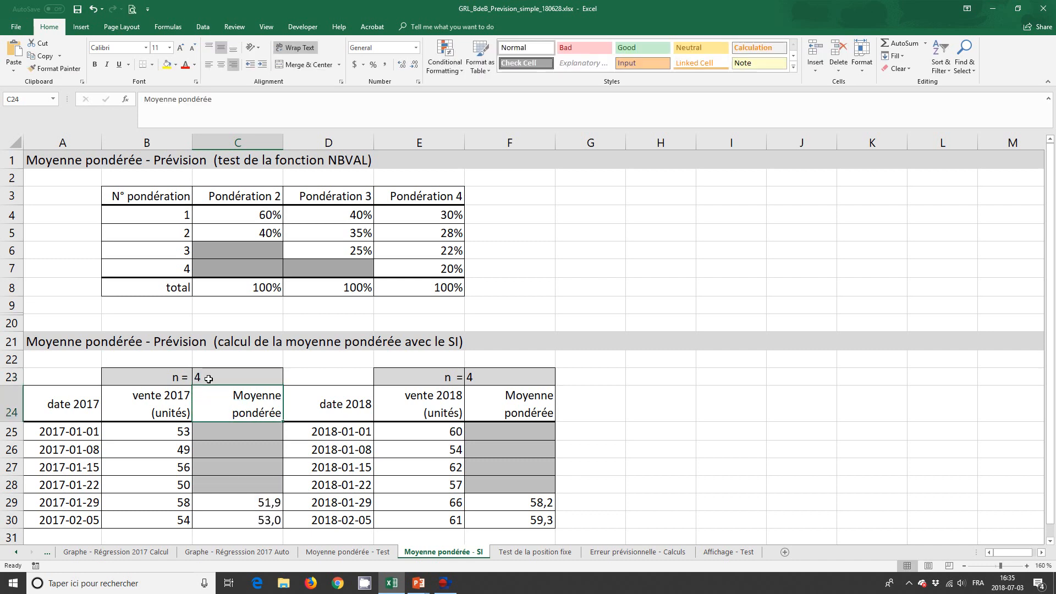
pyautogui.moveTo(227, 501); pyautogui.dragTo(98, 506)
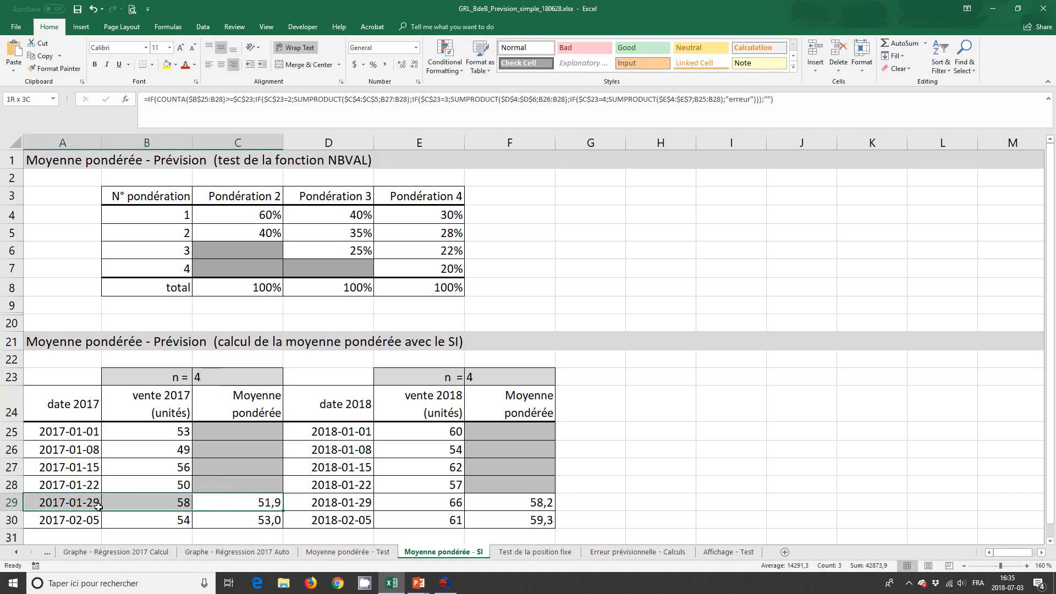
# Test the unsupported n values 1 and 5 in C23 and compare them with the Pondération 2, 3 and 4 weight columns
pyautogui.click(221, 381)
pyautogui.write('1')
pyautogui.press('Return')
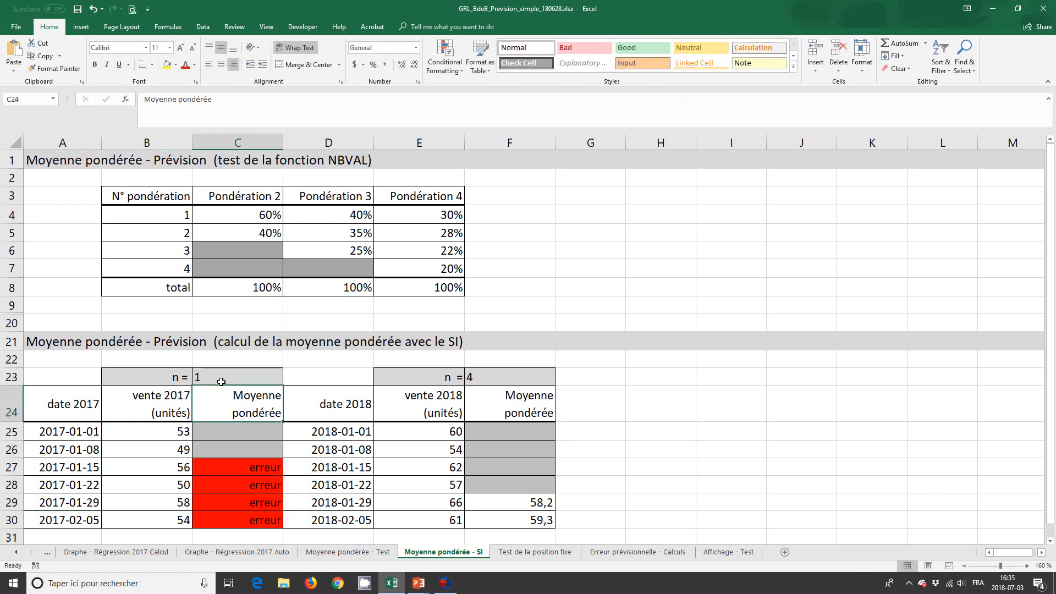
pyautogui.click(221, 381)
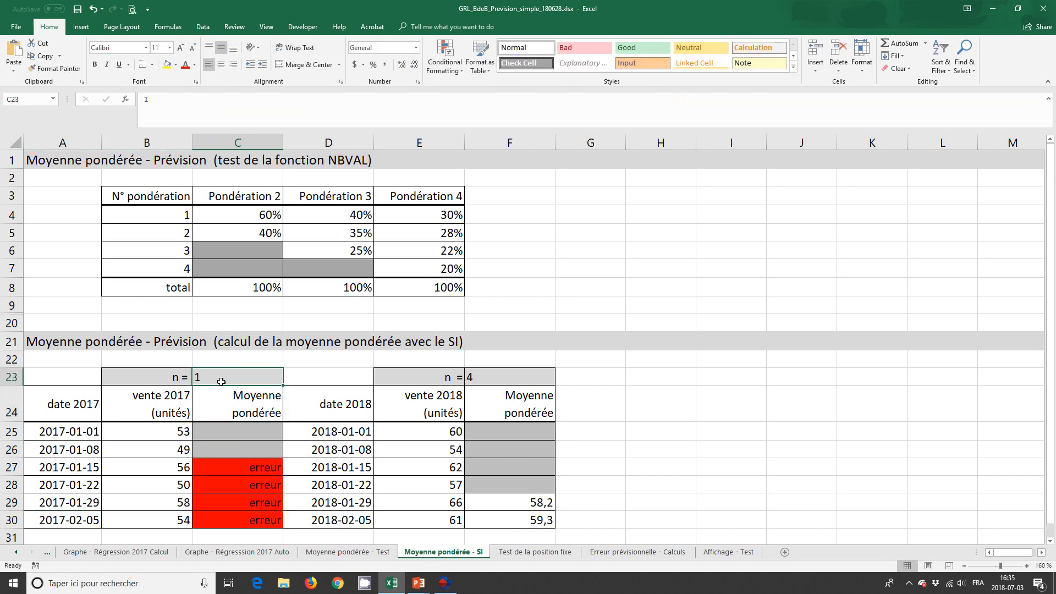
pyautogui.write('5')
pyautogui.press('Return')
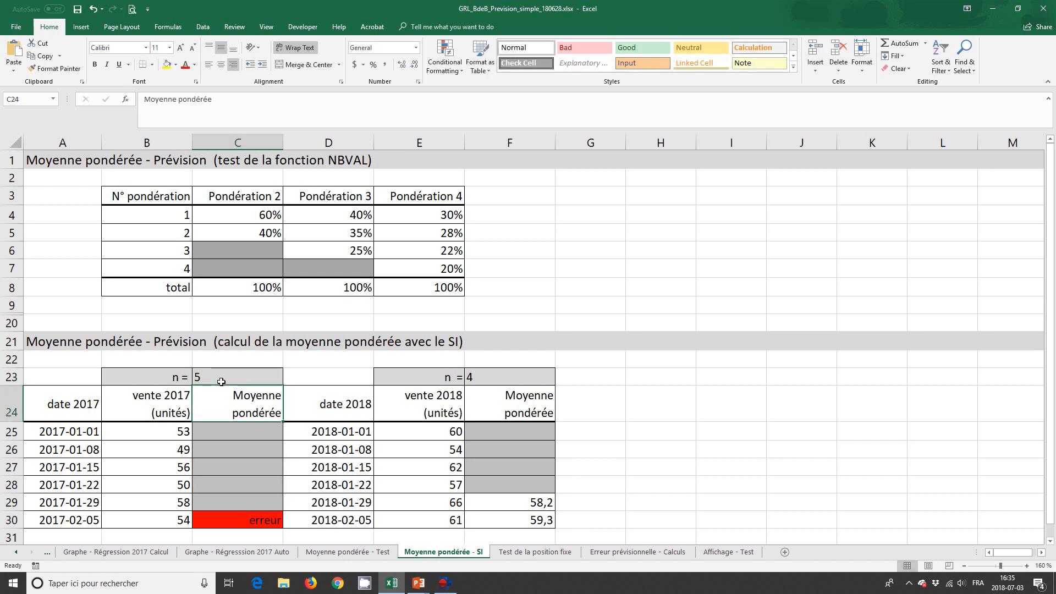
pyautogui.moveTo(238, 198); pyautogui.dragTo(240, 233)
pyautogui.moveTo(322, 194); pyautogui.dragTo(325, 247)
pyautogui.moveTo(401, 195); pyautogui.dragTo(393, 264)
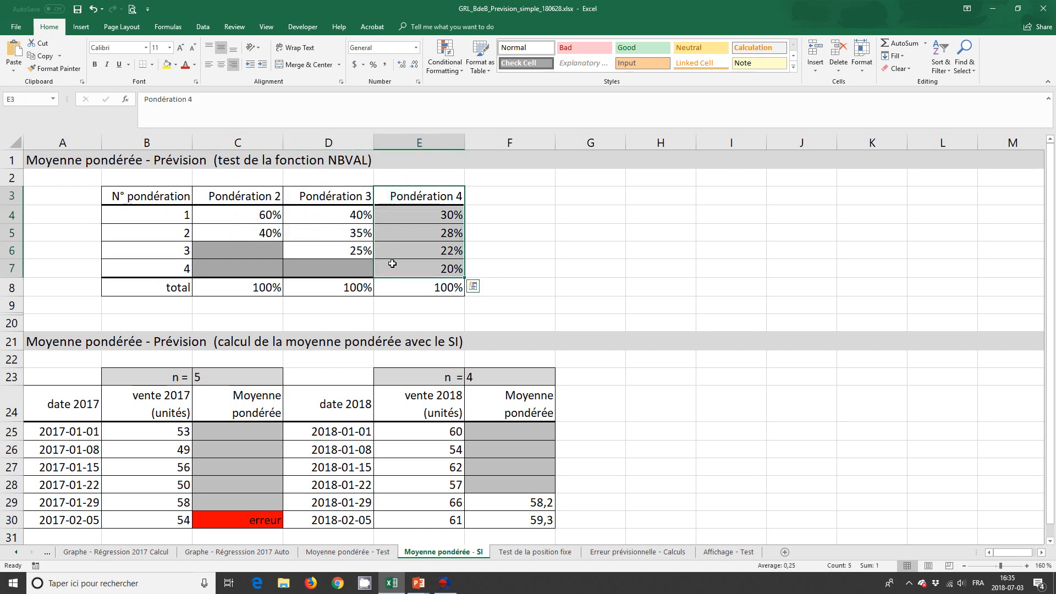
# Set n in C23 back to 2 and compare the formula in C27 with the logic slide in PowerPoint
pyautogui.click(220, 379)
pyautogui.write('2')
pyautogui.press('Return')
pyautogui.press('Down')
pyautogui.press('Down')
pyautogui.press('Down')
pyautogui.press('Down')
pyautogui.press('Up')
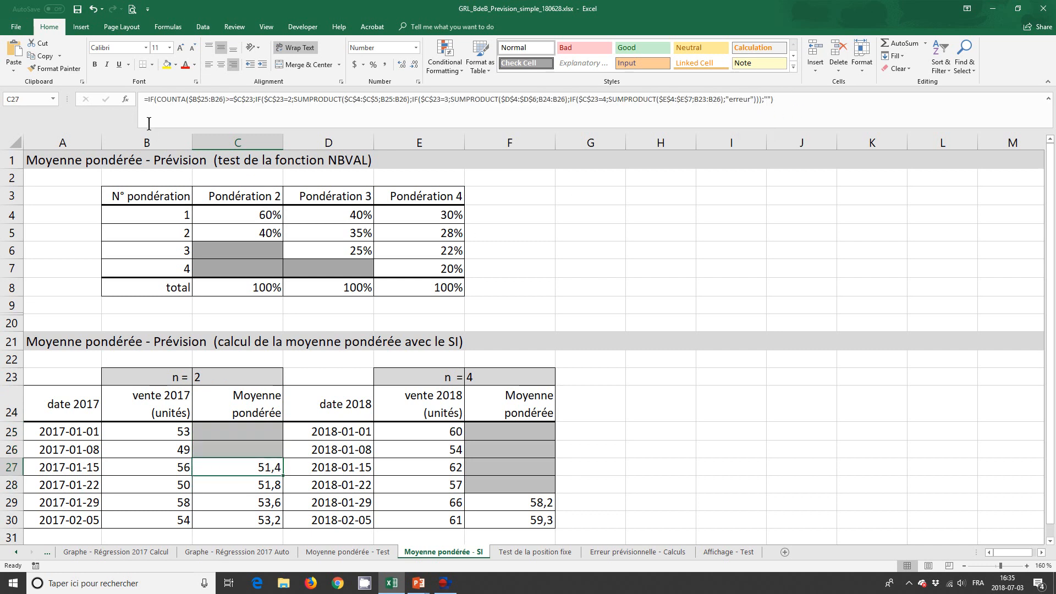
pyautogui.hotkey('alt', 'Tab')
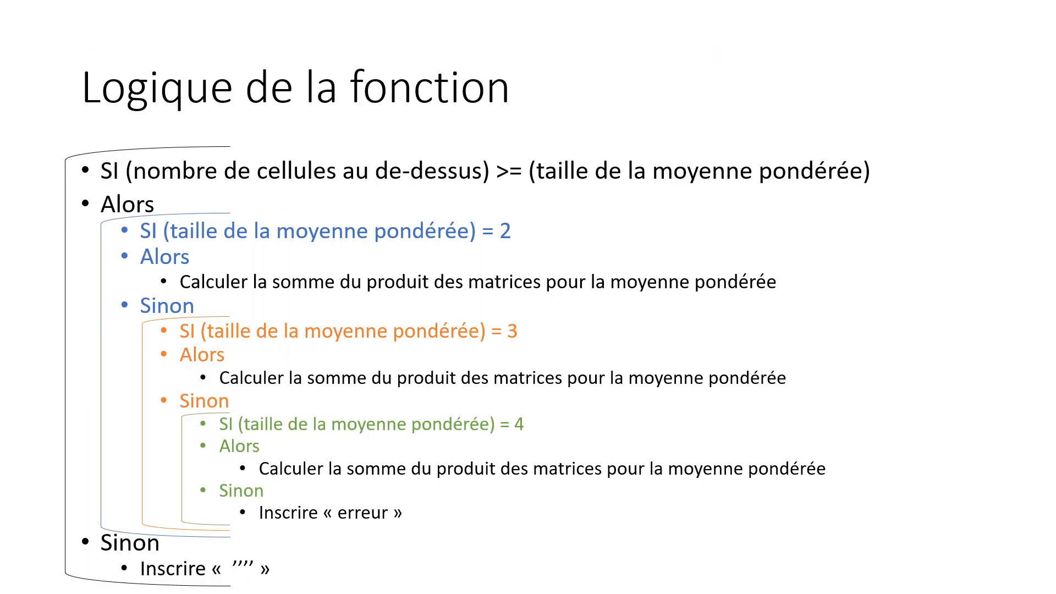